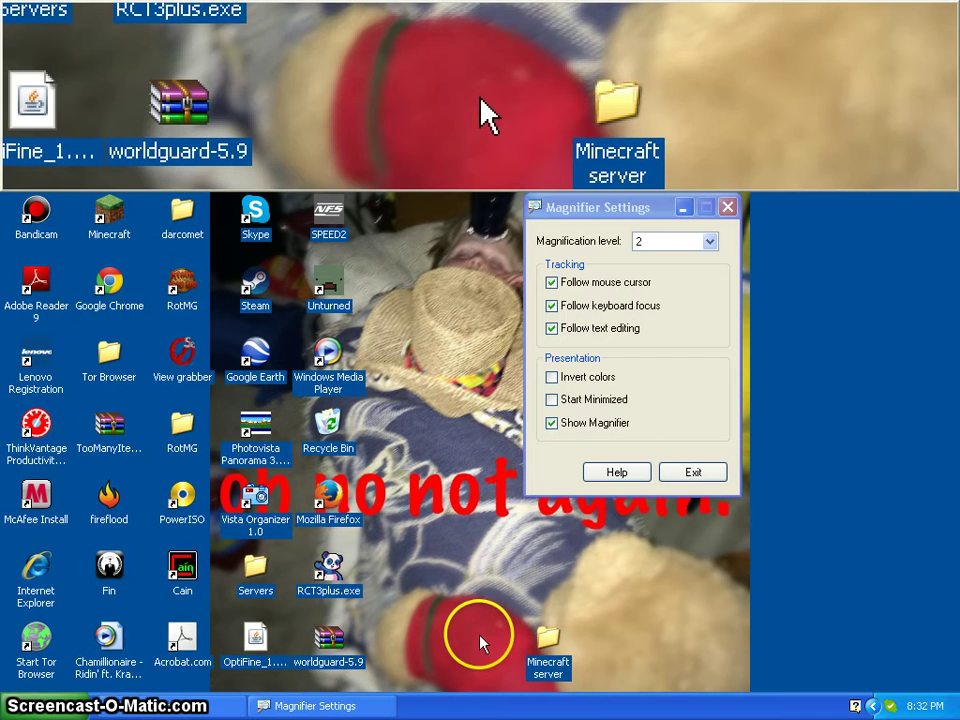
# Step: View the contents of the Minecraft server folder on the desktop, and close it
pyautogui.doubleClick(549, 638)
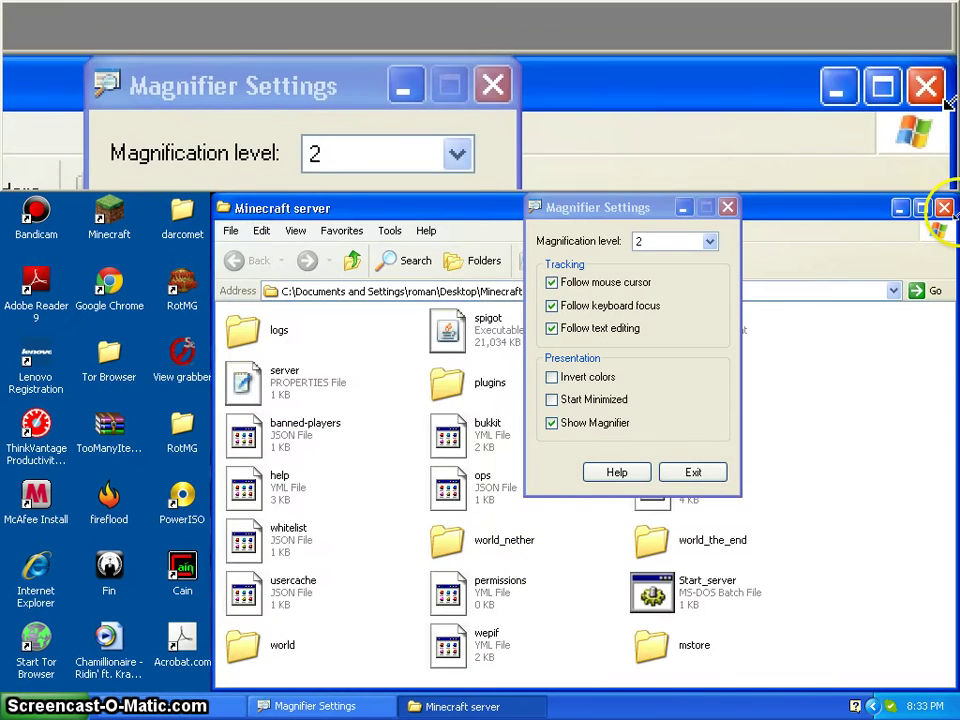
pyautogui.click(945, 208)
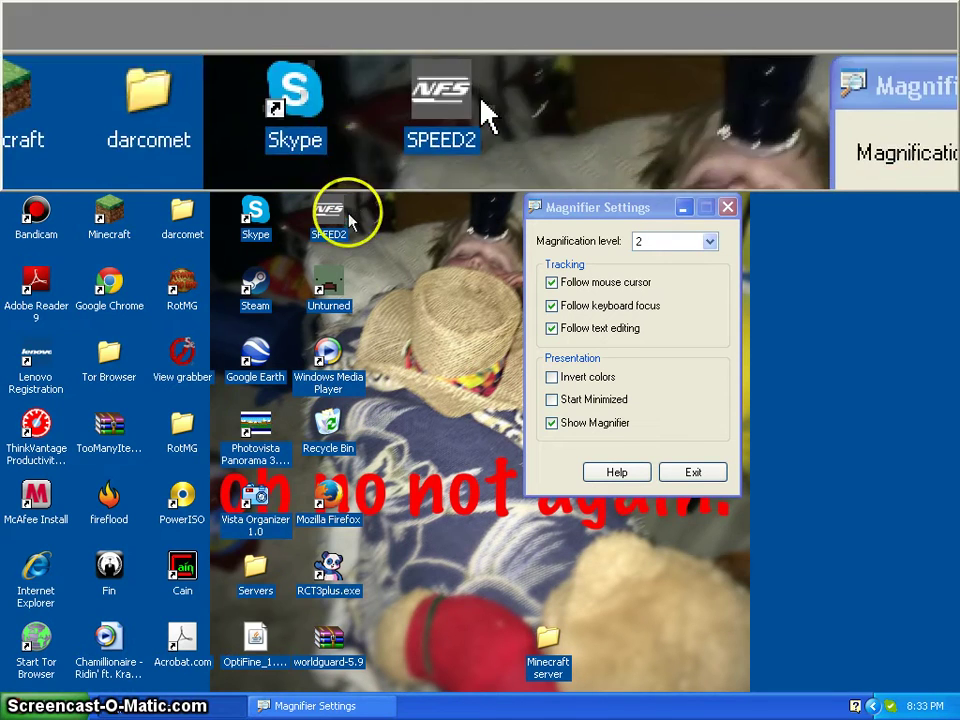
# Step: Open a command prompt by running cmd
pyautogui.click(35, 708)
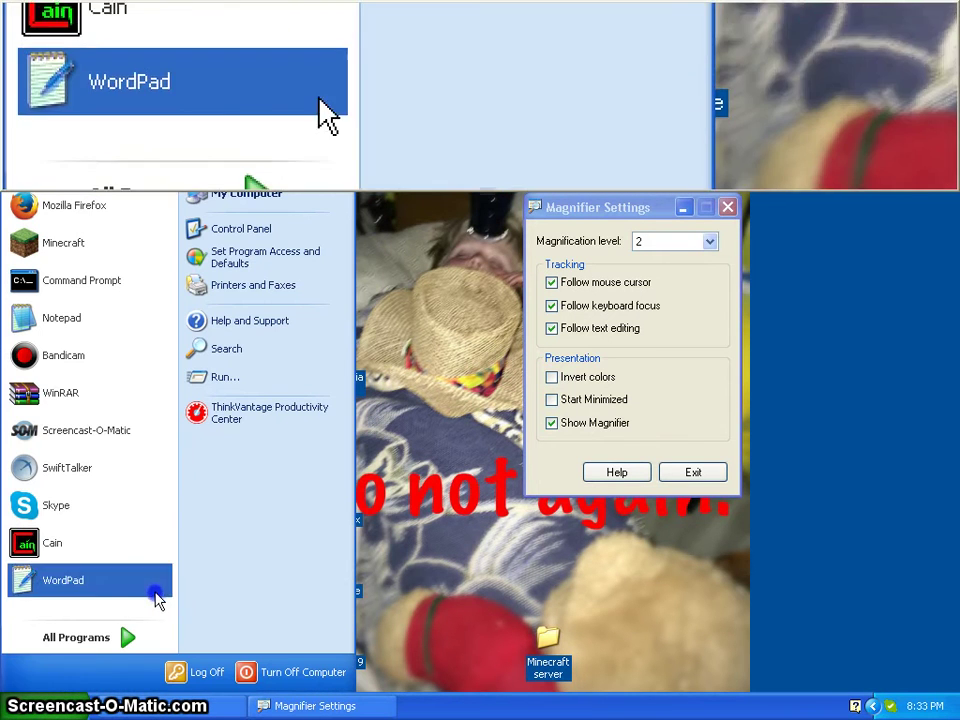
pyautogui.click(264, 376)
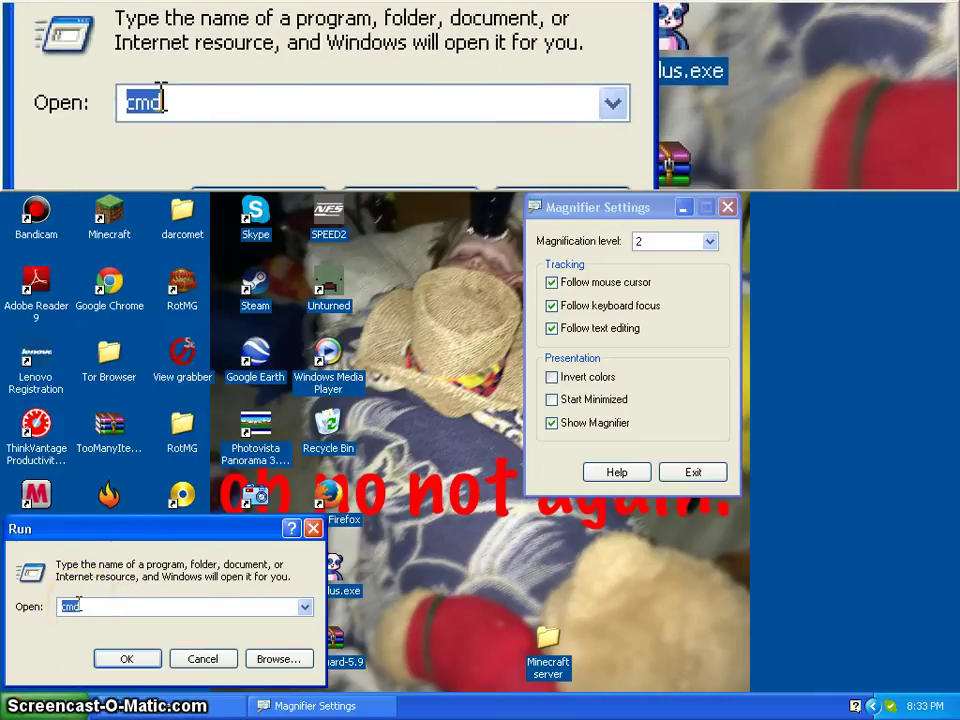
pyautogui.press('BackSpace')
pyautogui.write('cmd')
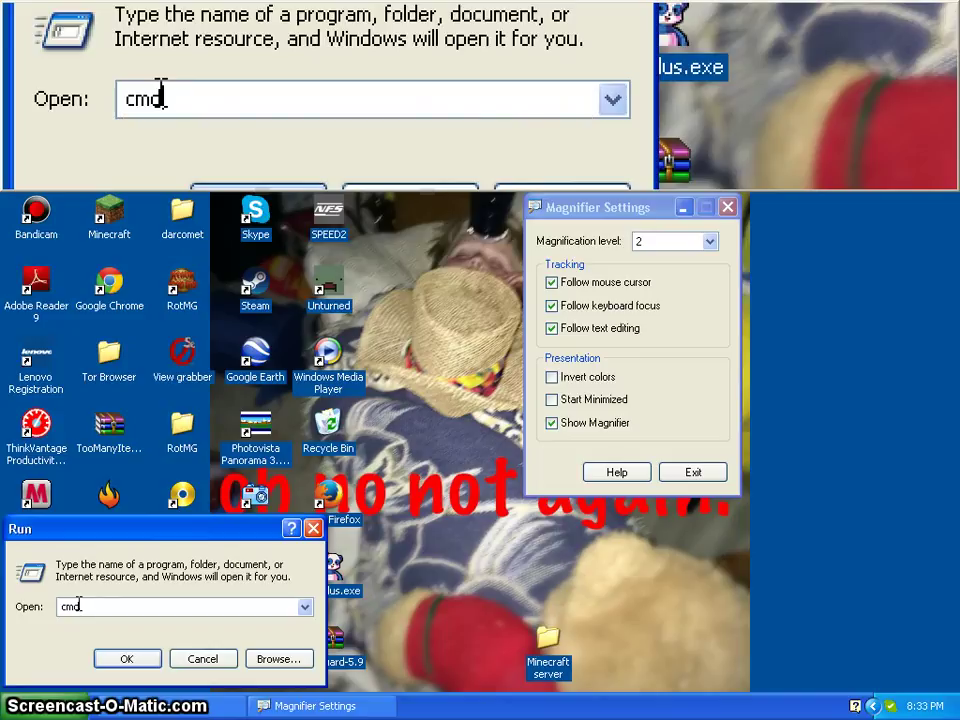
pyautogui.press('Return')
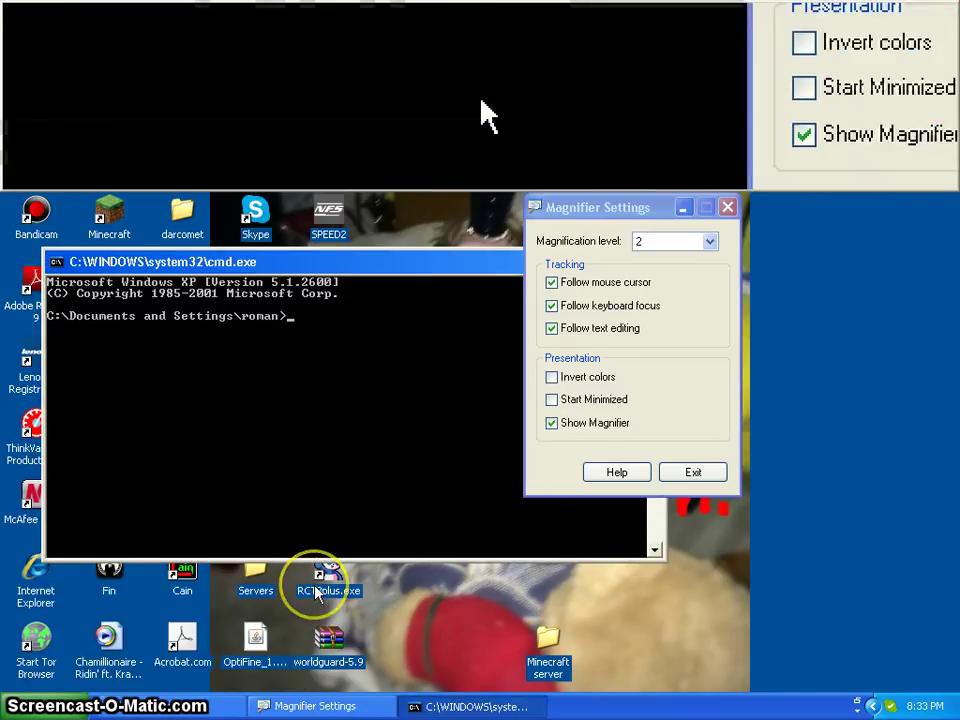
# Step: Run ipconfig to read the network's default gateway, and minimize the command prompt
pyautogui.write('i')
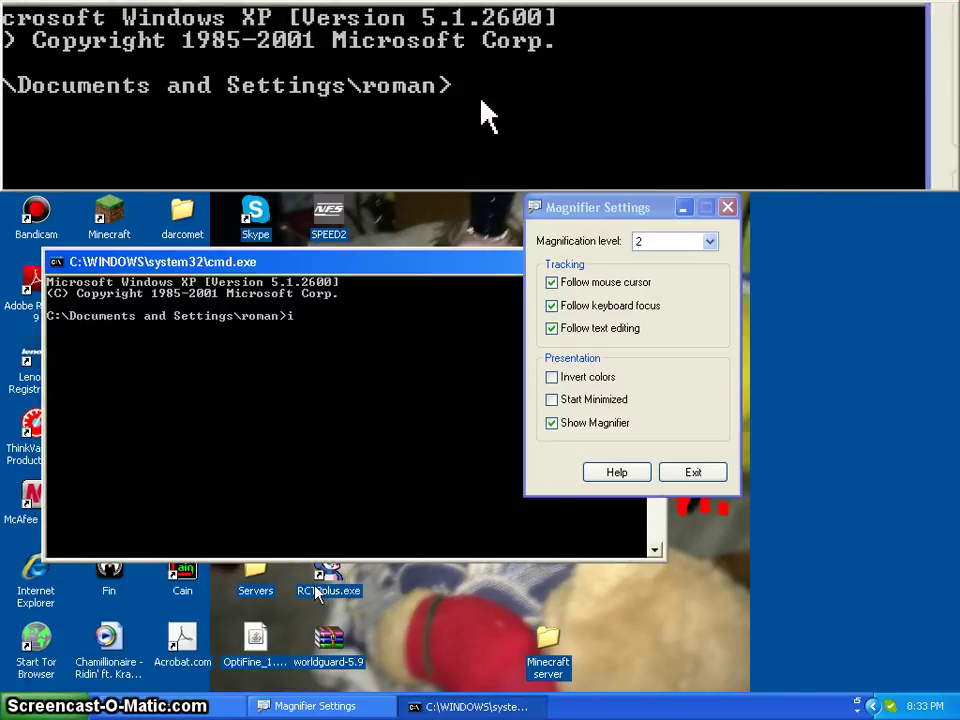
pyautogui.write('pconfig')
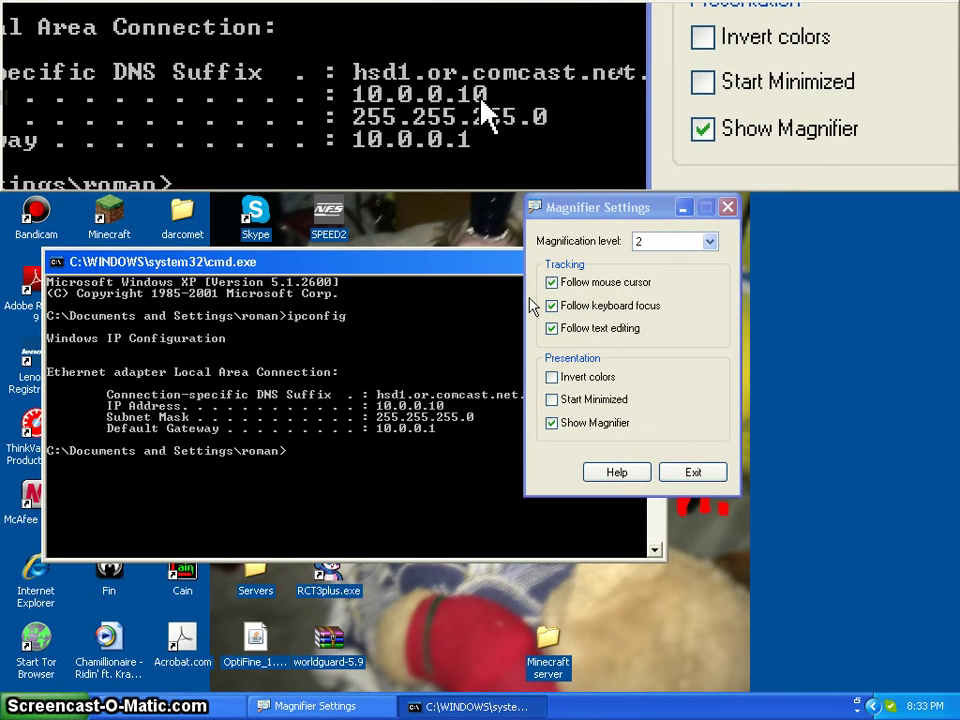
pyautogui.moveTo(455, 265); pyautogui.dragTo(537, 580)
pyautogui.click(539, 571)
# Step: Switch to Mozilla Firefox by launching it from the desktop
pyautogui.doubleClick(326, 500)
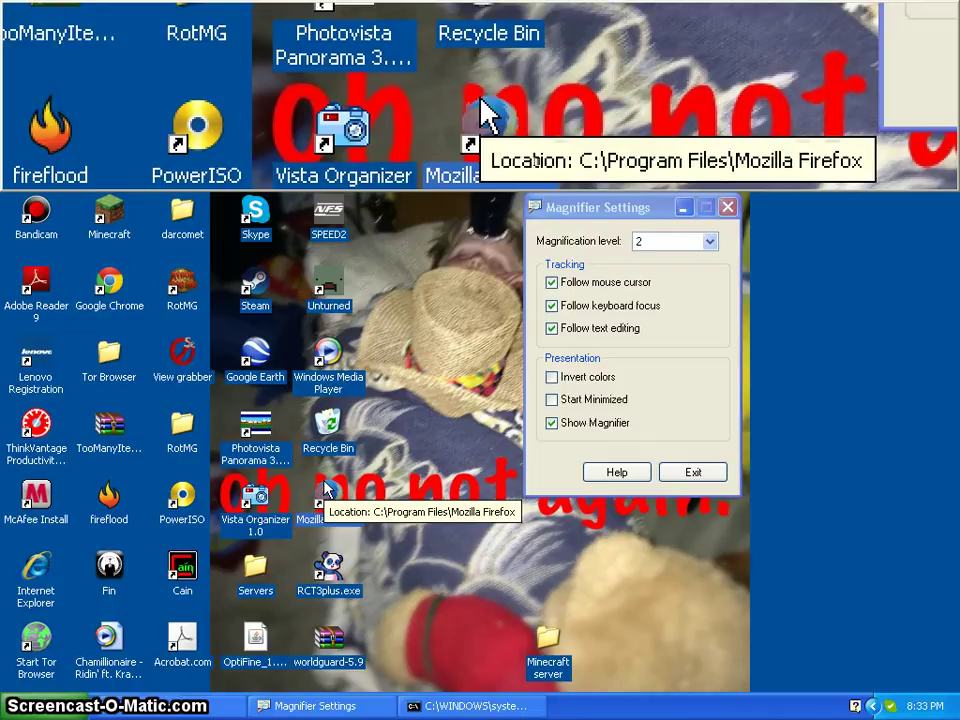
pyautogui.doubleClick(326, 488)
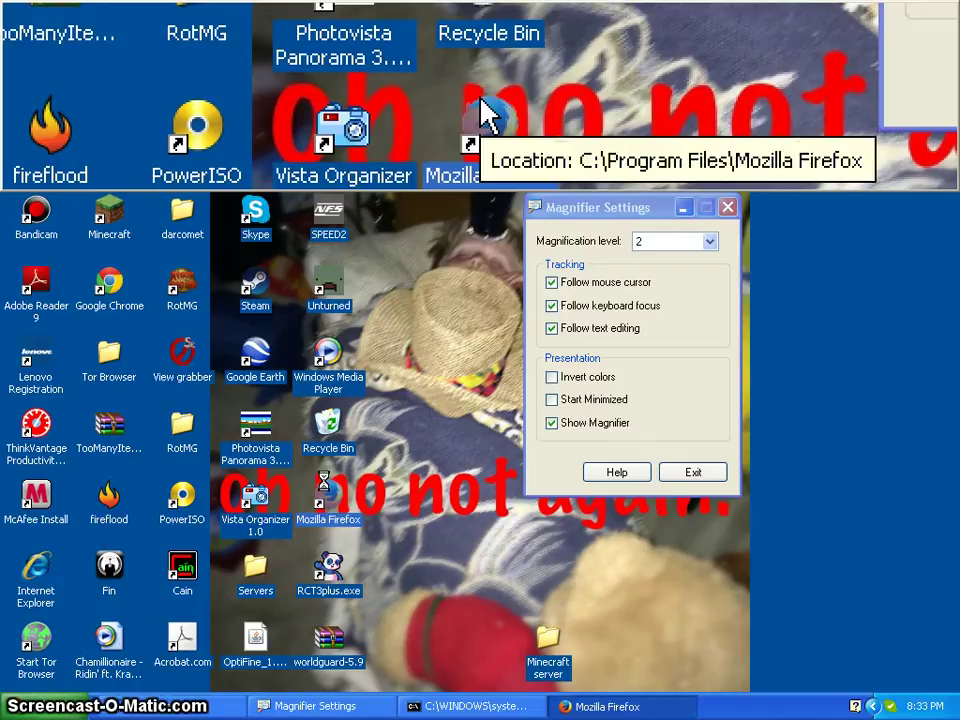
pyautogui.click(332, 456)
pyautogui.click(215, 178)
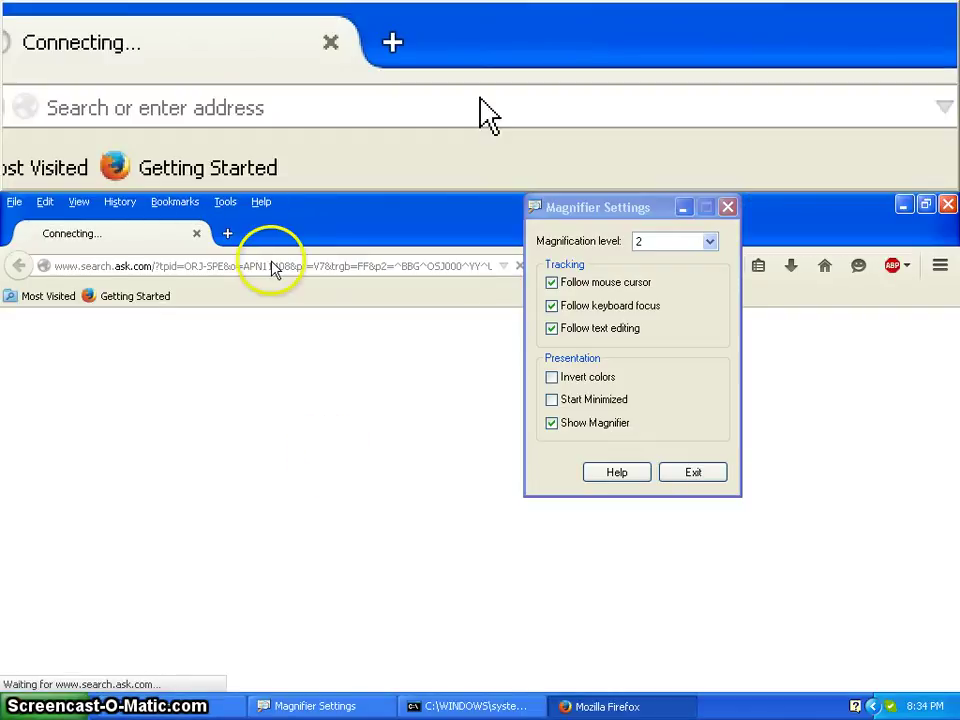
# Step: Load the router's login page at 10.0.0.1
pyautogui.click(343, 267)
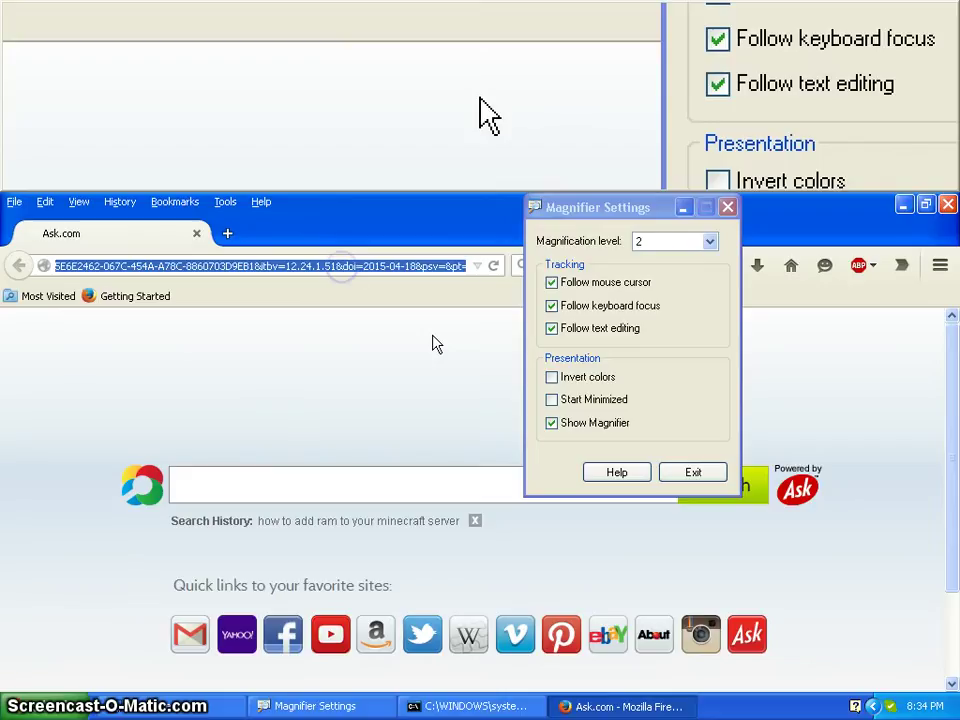
pyautogui.press('BackSpace')
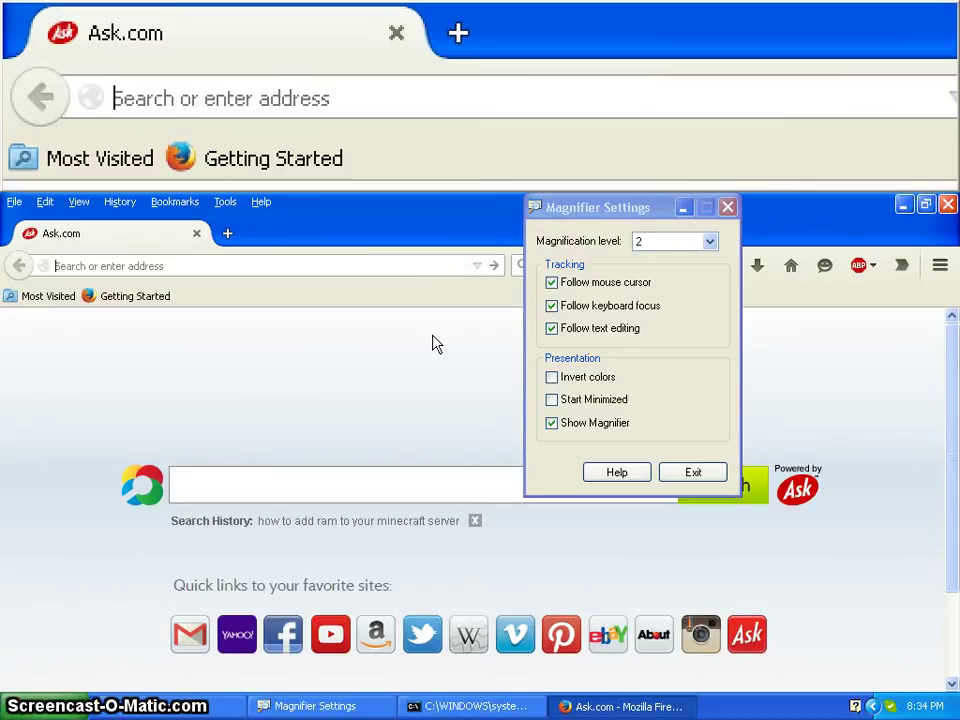
pyautogui.write('10.')
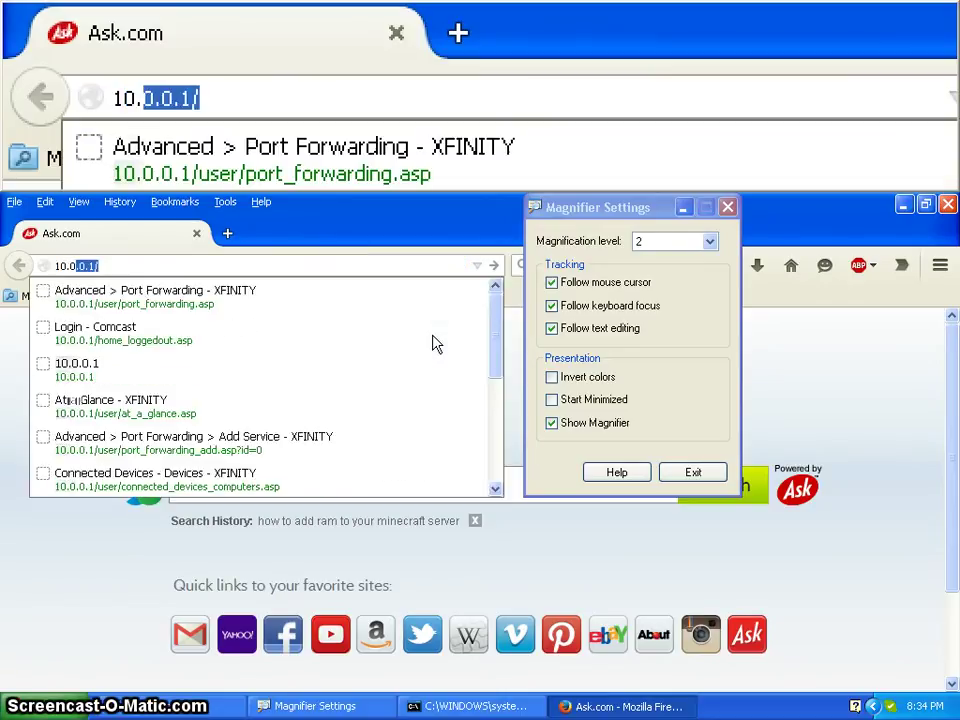
pyautogui.write('0.0.0')
pyautogui.press('BackSpace')
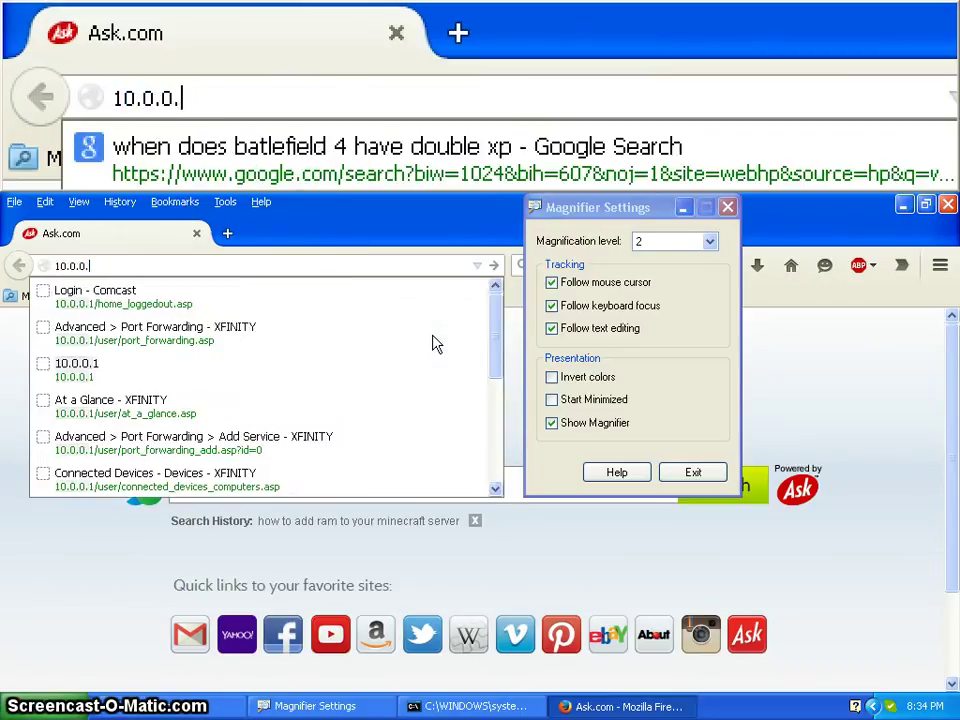
pyautogui.write('1')
pyautogui.press('Return')
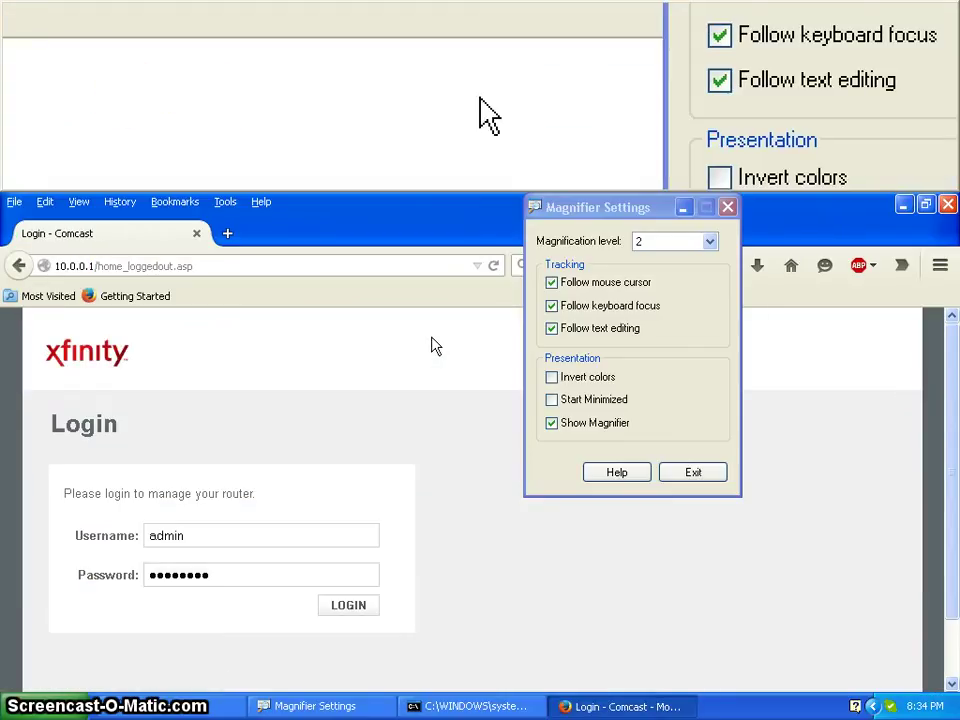
# Step: Replace the router password in the login form and try to log in as admin
pyautogui.click(284, 514)
pyautogui.click(249, 572)
pyautogui.doubleClick(249, 572)
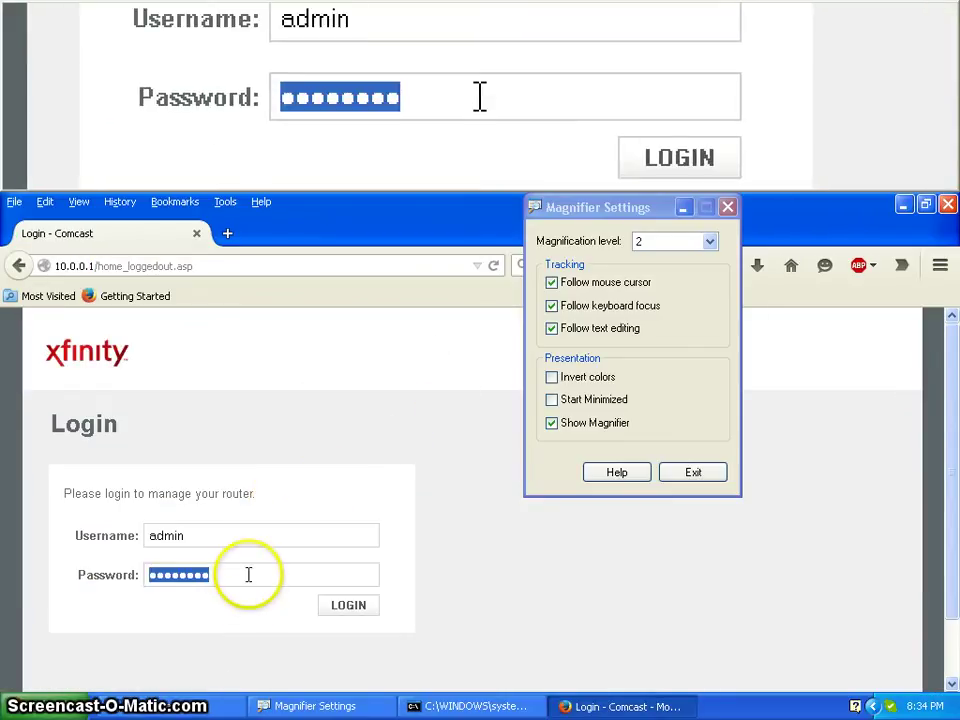
pyautogui.press('BackSpace')
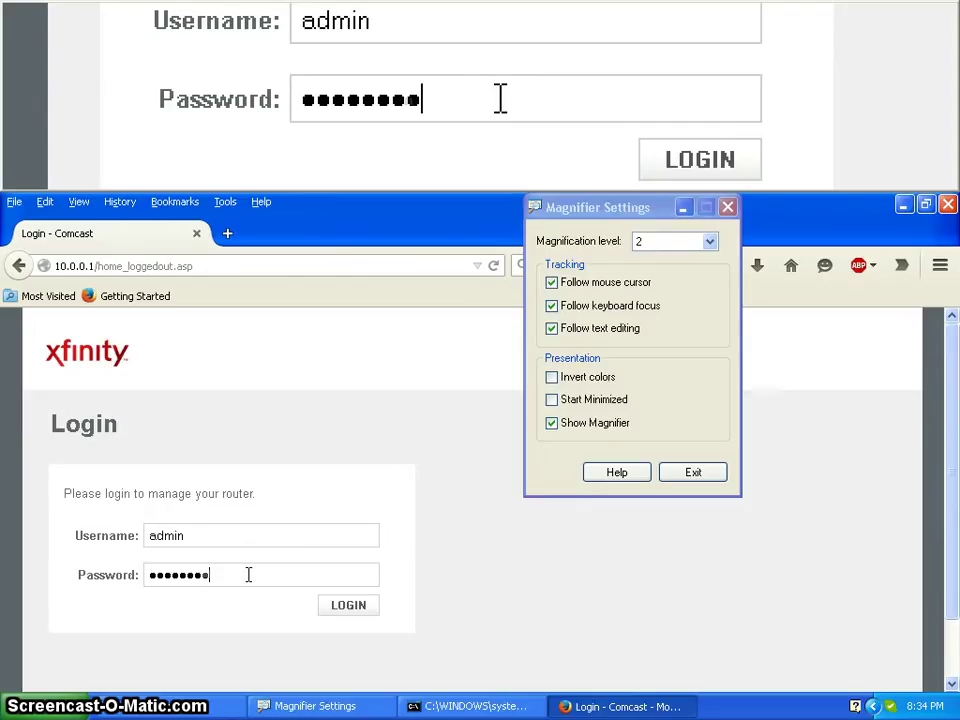
pyautogui.press('Return')
pyautogui.click(325, 604)
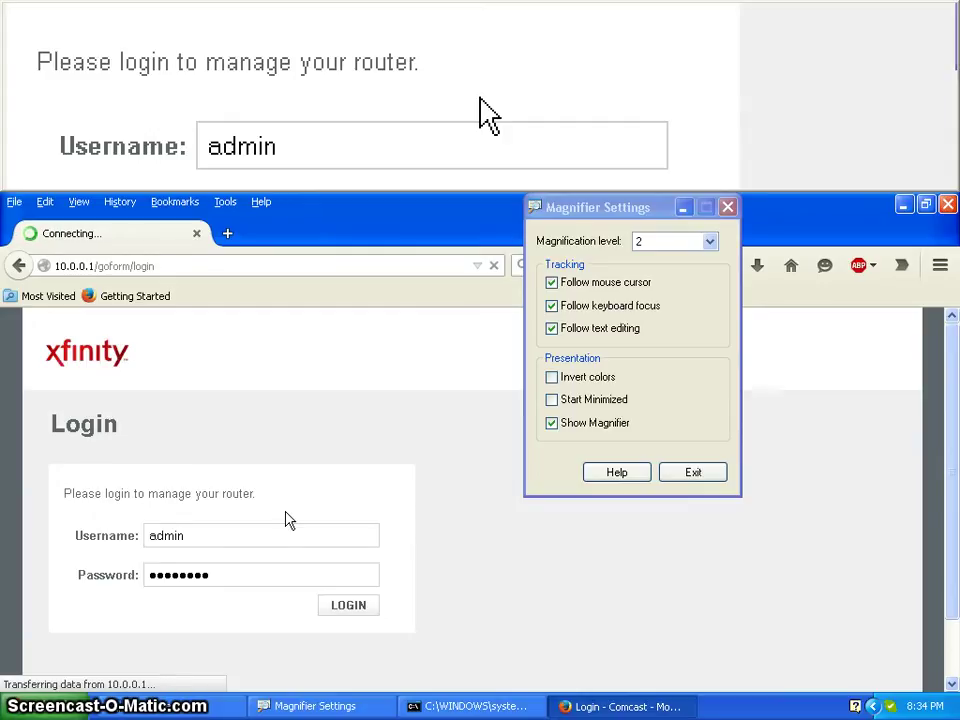
pyautogui.click(350, 604)
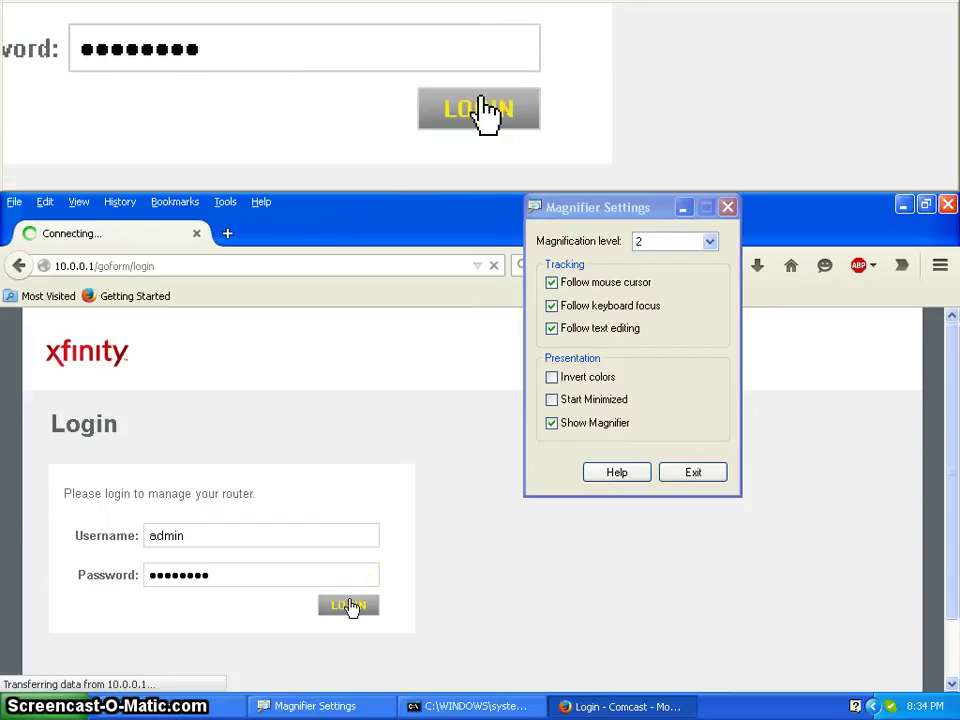
pyautogui.click(366, 527)
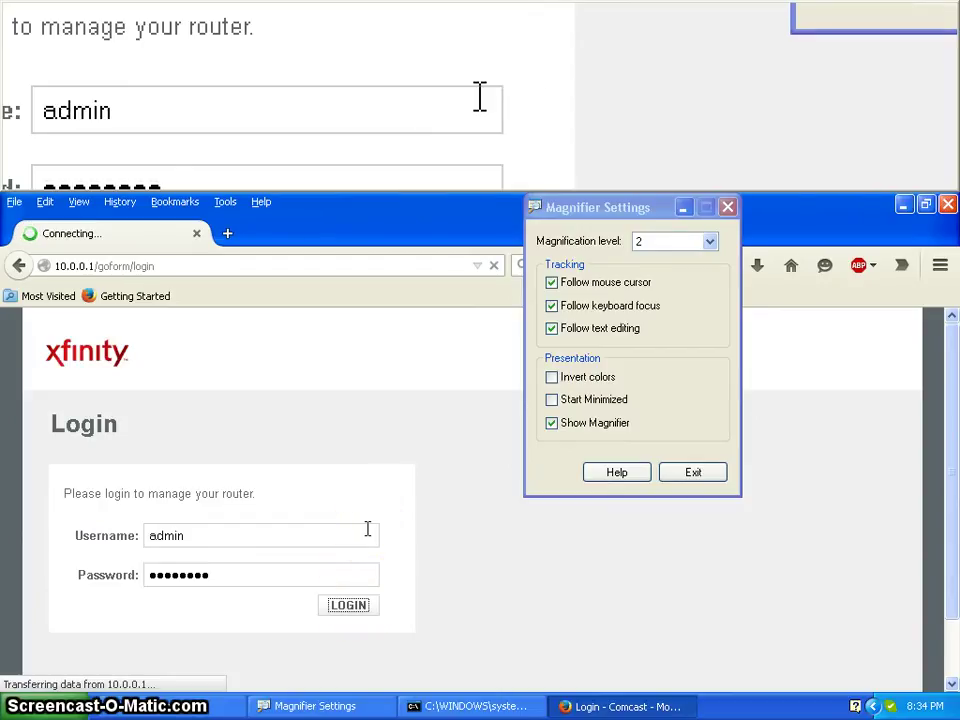
pyautogui.click(423, 706)
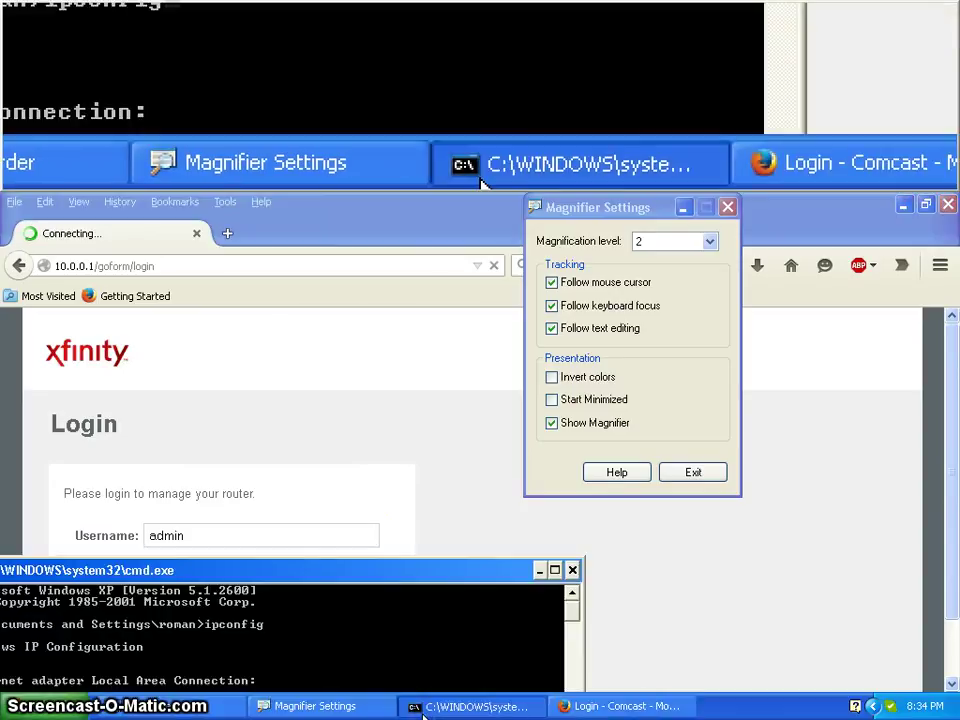
pyautogui.click(344, 522)
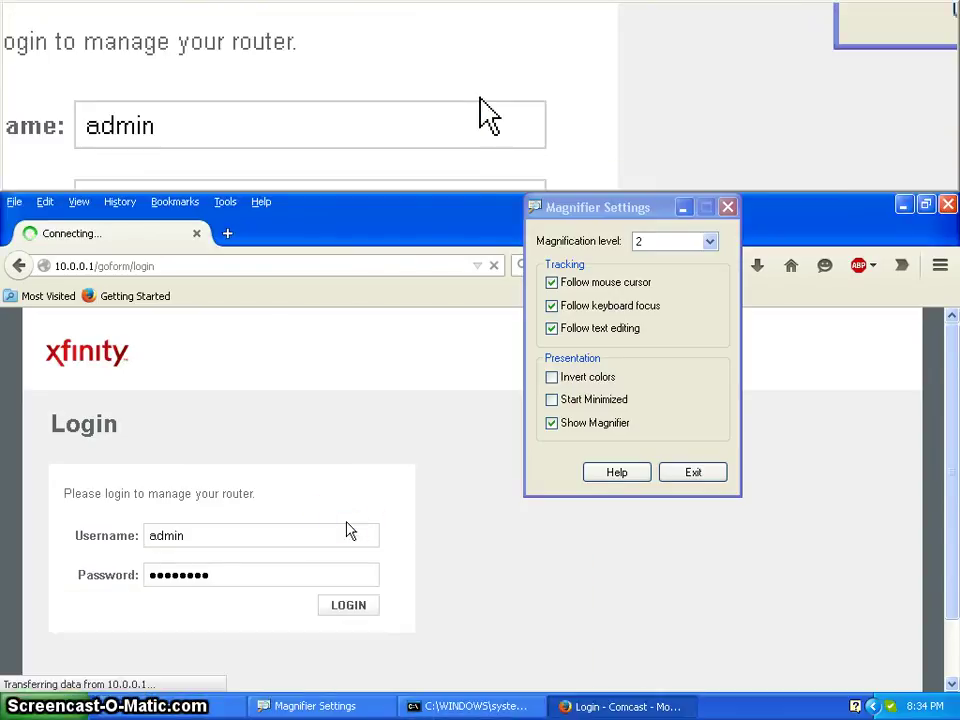
pyautogui.click(347, 515)
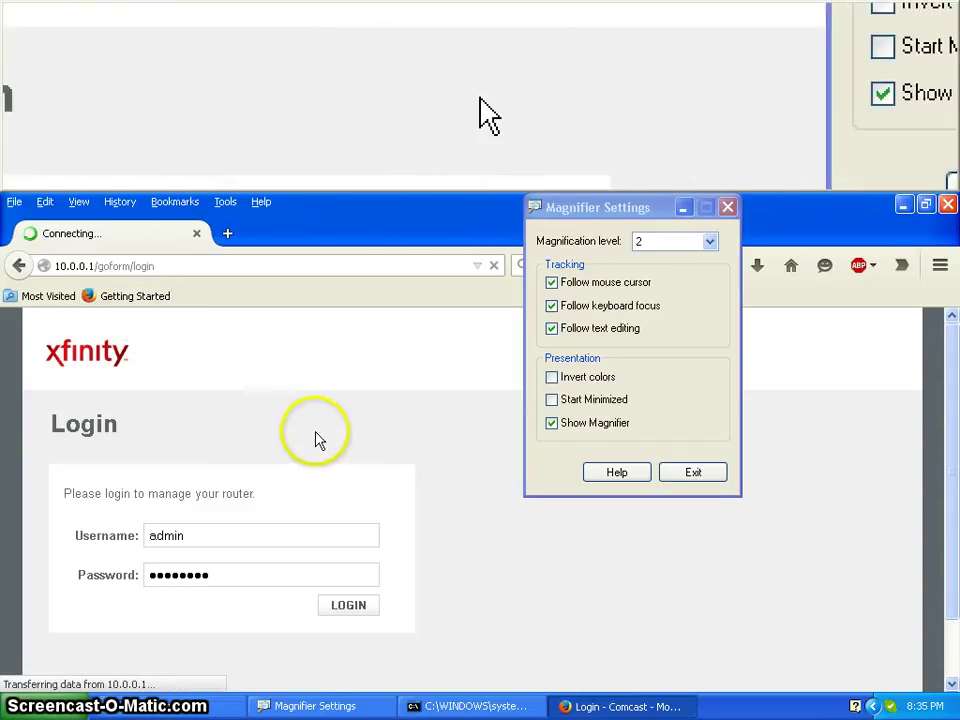
# Step: Close Firefox and open a blank Notepad document for writing out the router settings
pyautogui.click(946, 207)
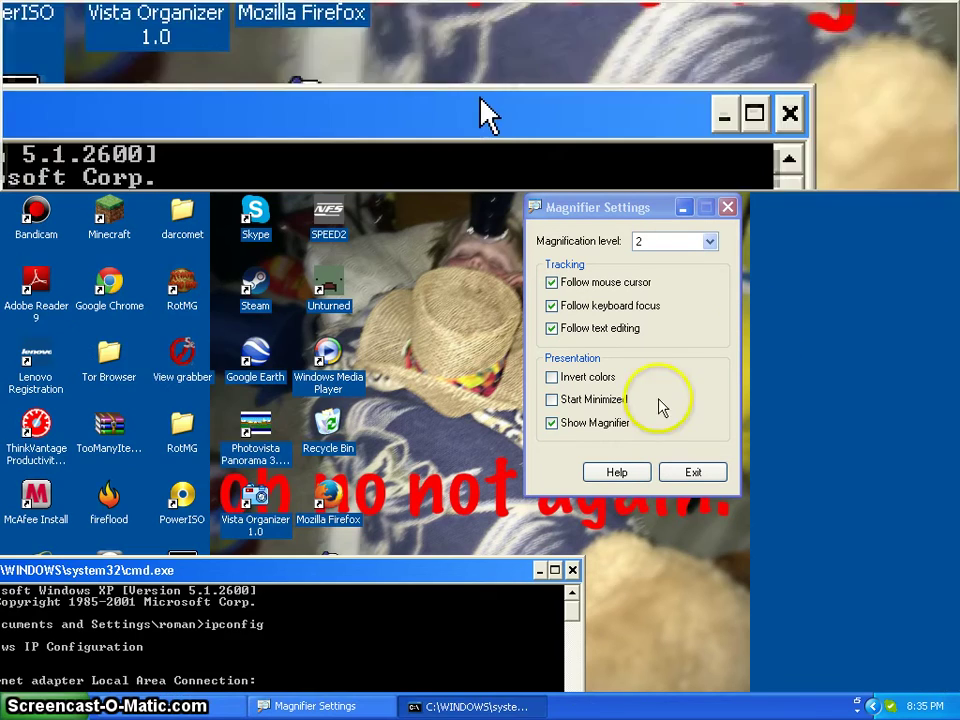
pyautogui.click(45, 706)
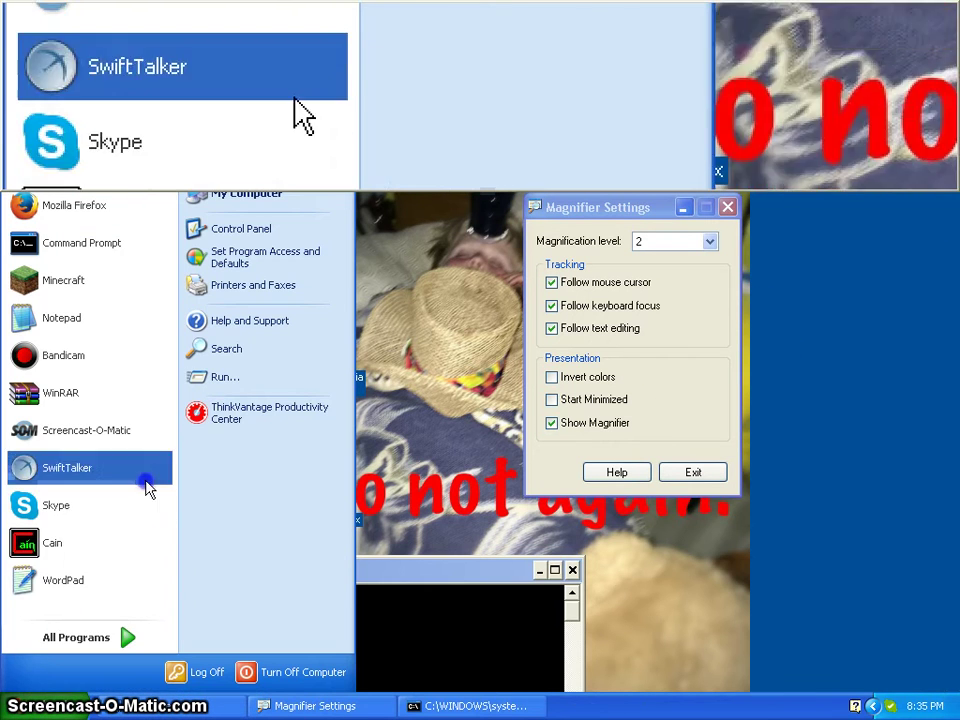
pyautogui.click(100, 309)
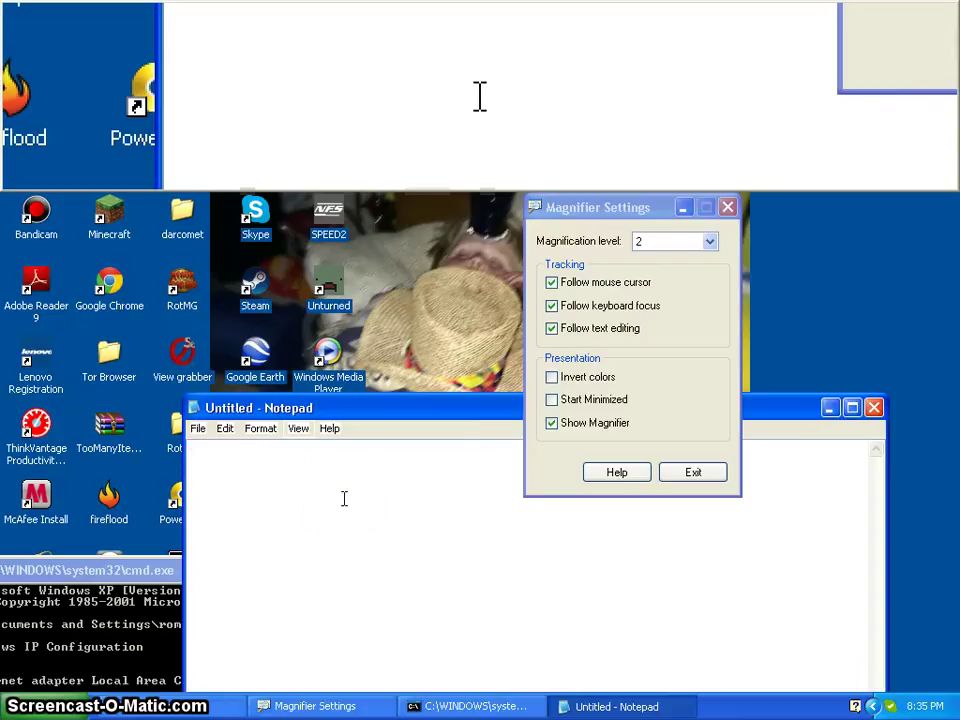
# Step: Write "type: other" as the first line of the blank Notepad document
pyautogui.write('to')
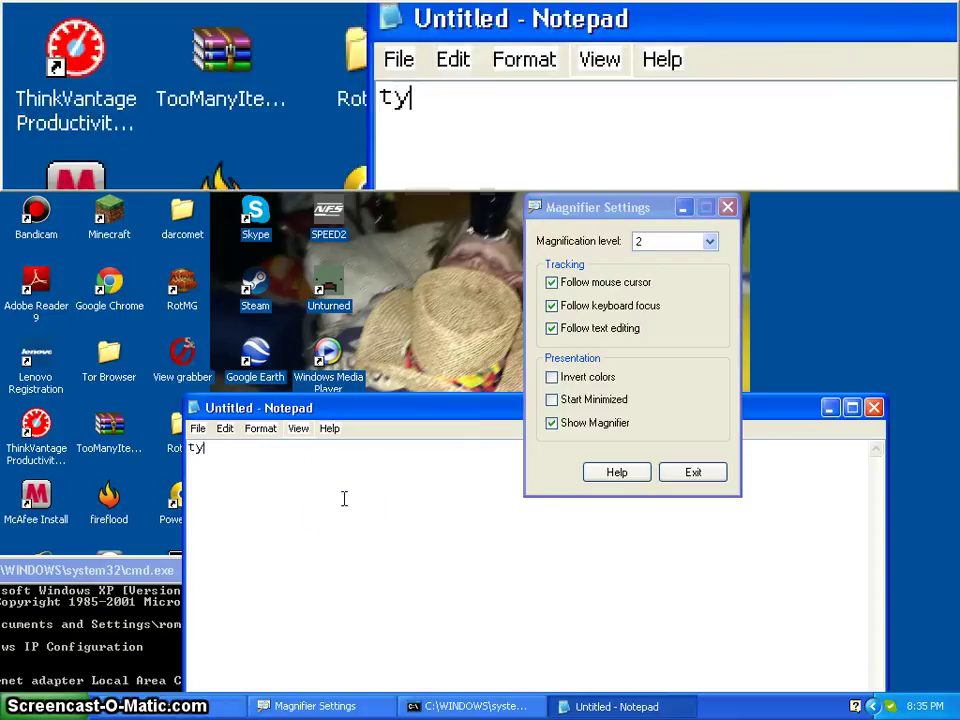
pyautogui.press('BackSpace')
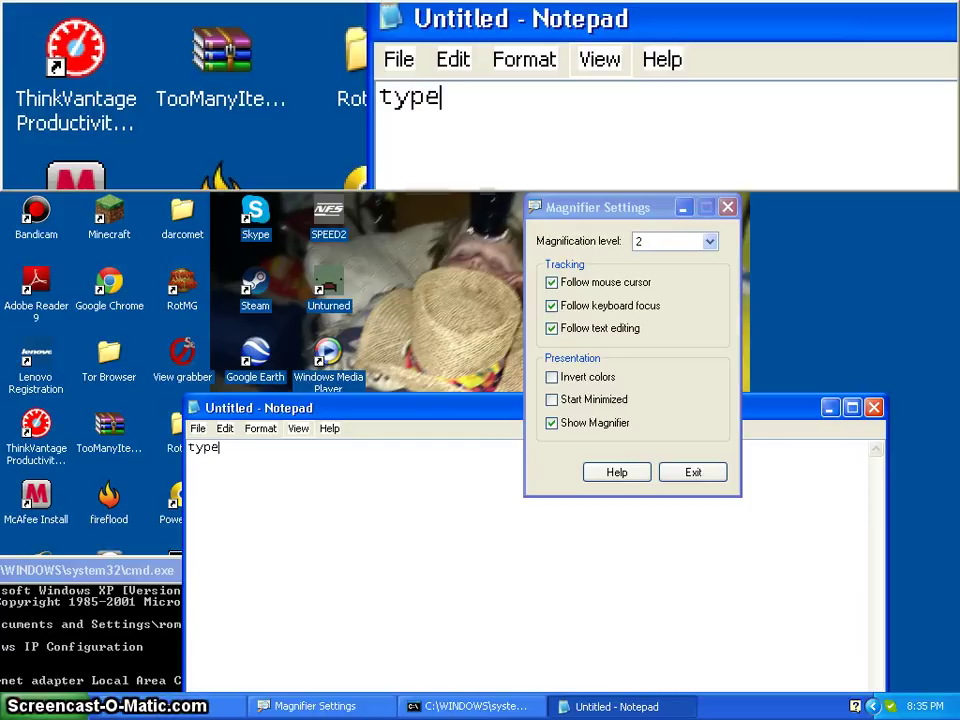
pyautogui.write('pe: ai,')
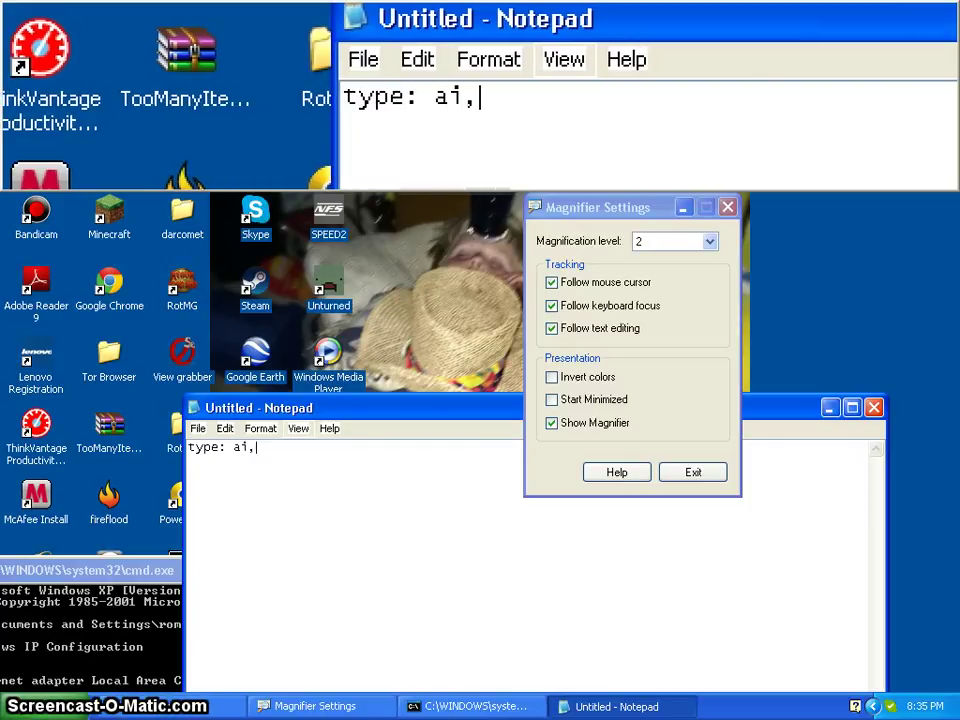
pyautogui.press('BackSpace')
pyautogui.write('m')
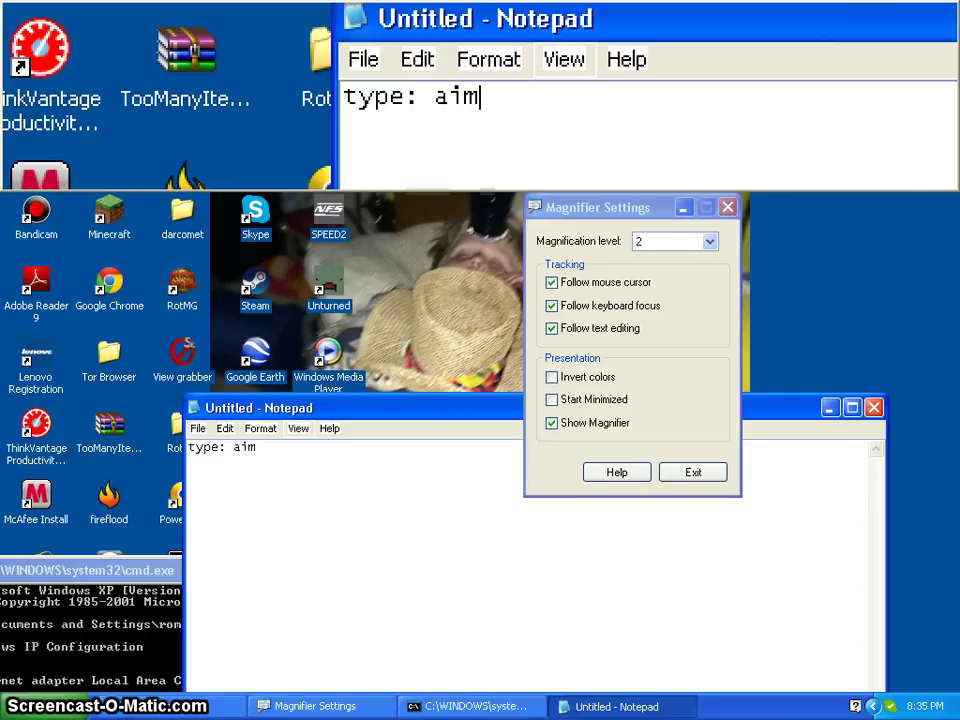
pyautogui.press('BackSpace')
pyautogui.press('BackSpace')
pyautogui.press('BackSpace')
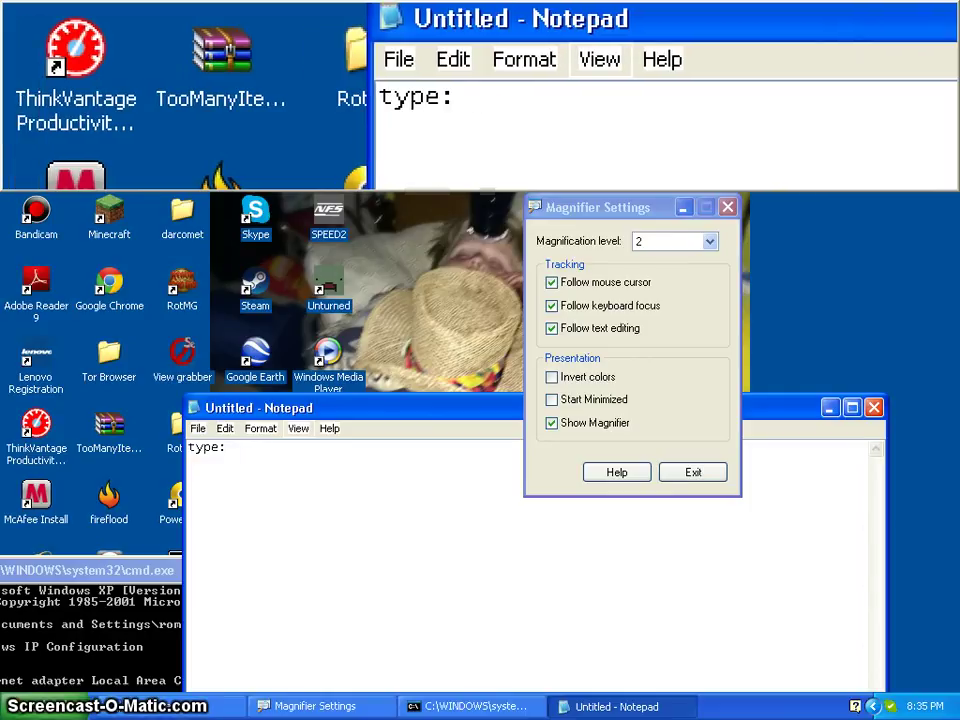
pyautogui.write('it')
pyautogui.press('BackSpace')
pyautogui.press('BackSpace')
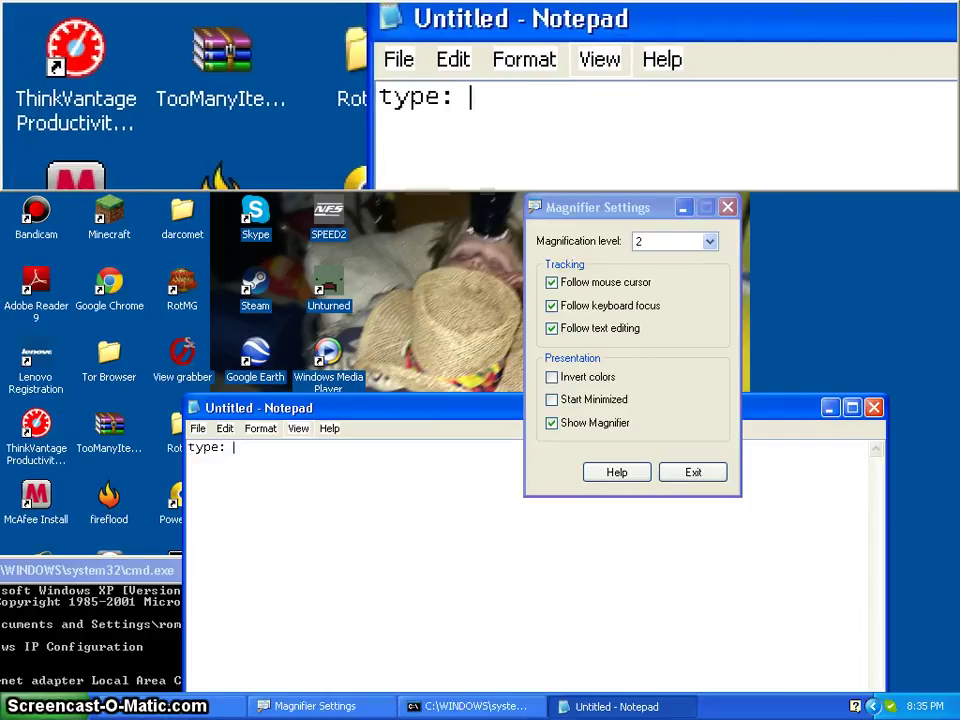
pyautogui.write('other')
# Step: Add an indented second line reading "Minecraft Server" below "type: other"
pyautogui.press('Return')
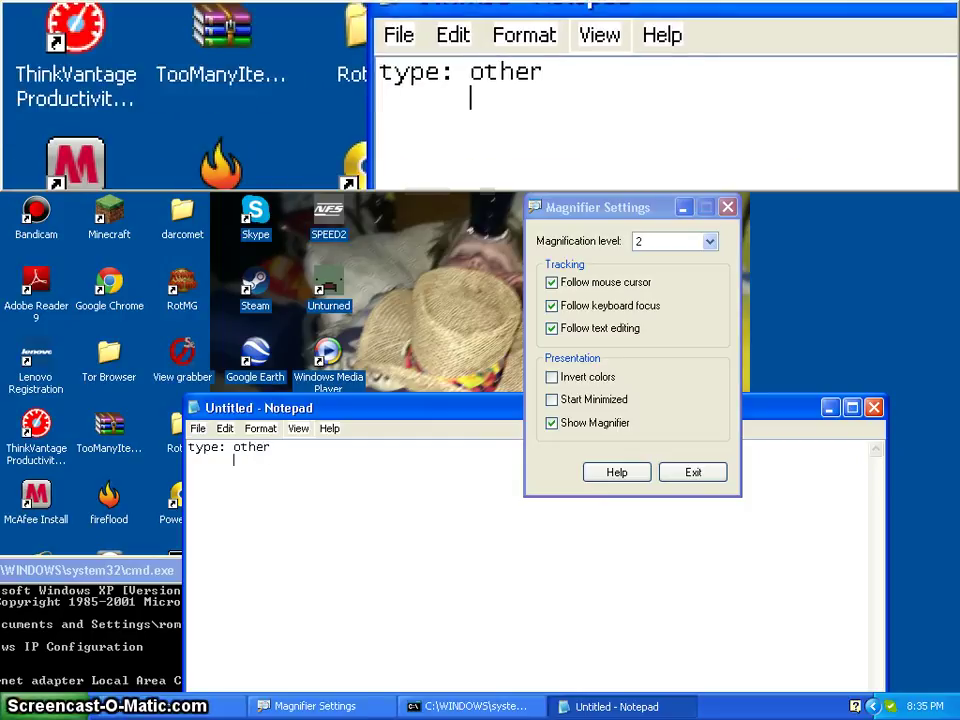
pyautogui.write('Minecr')
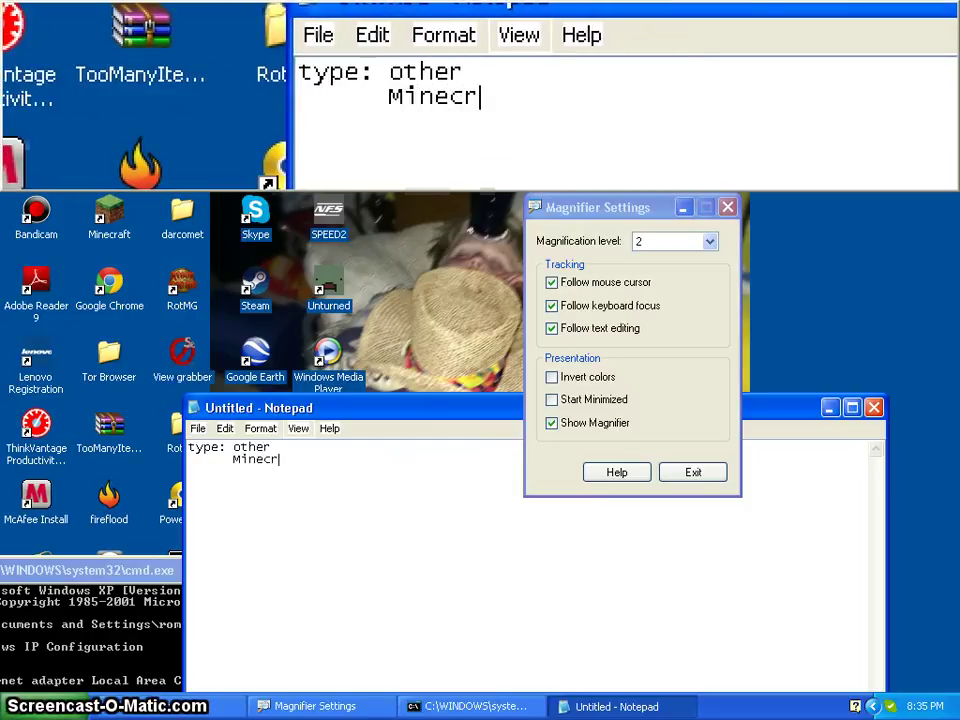
pyautogui.write('aft Ser')
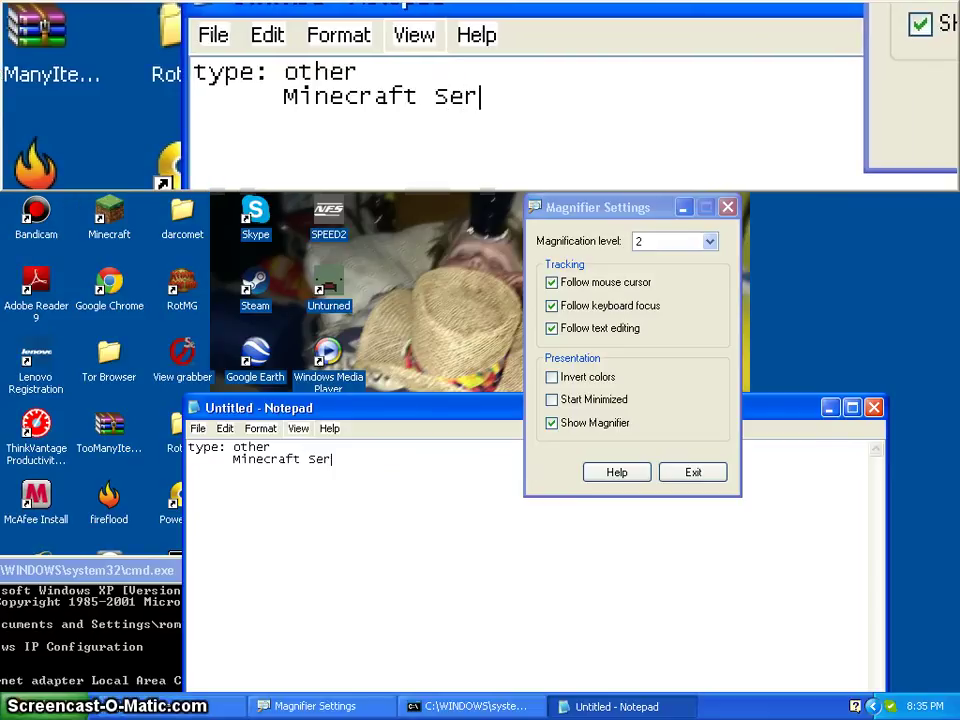
pyautogui.write('ver')
pyautogui.press('Return')
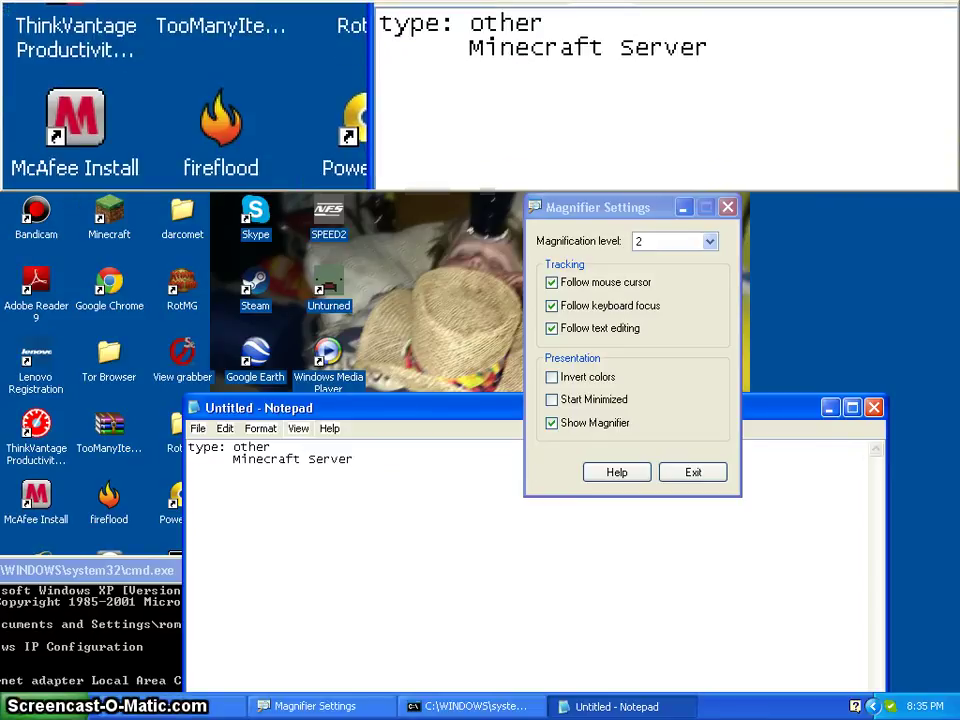
# Step: Write two port lines below "Minecraft Server", each reading "port 25565"
pyautogui.write('piort')
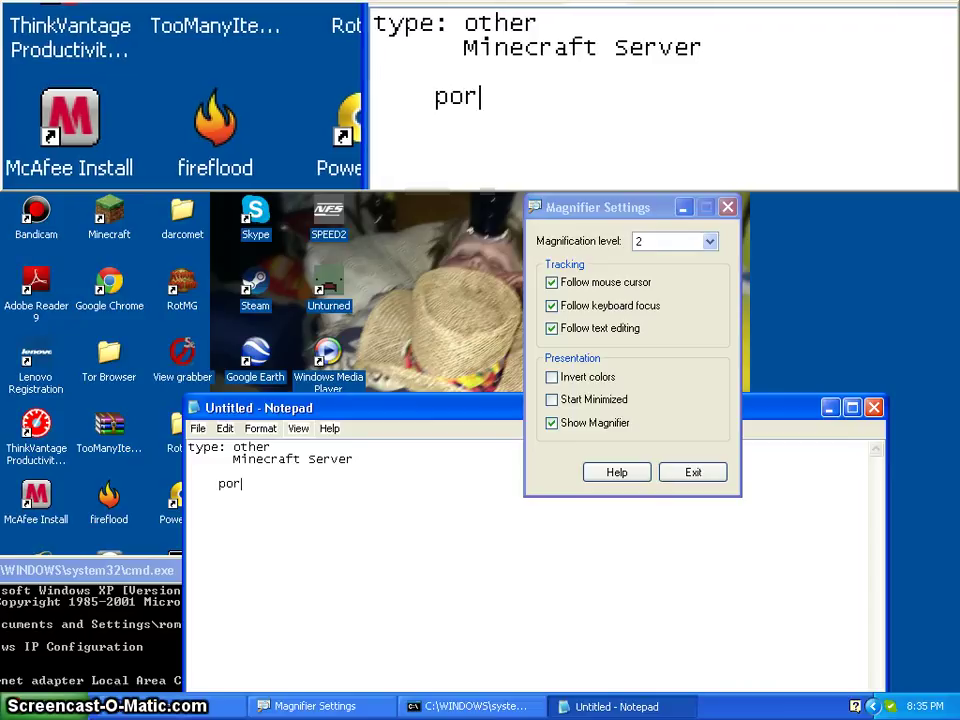
pyautogui.press('Return')
pyautogui.write('port ')
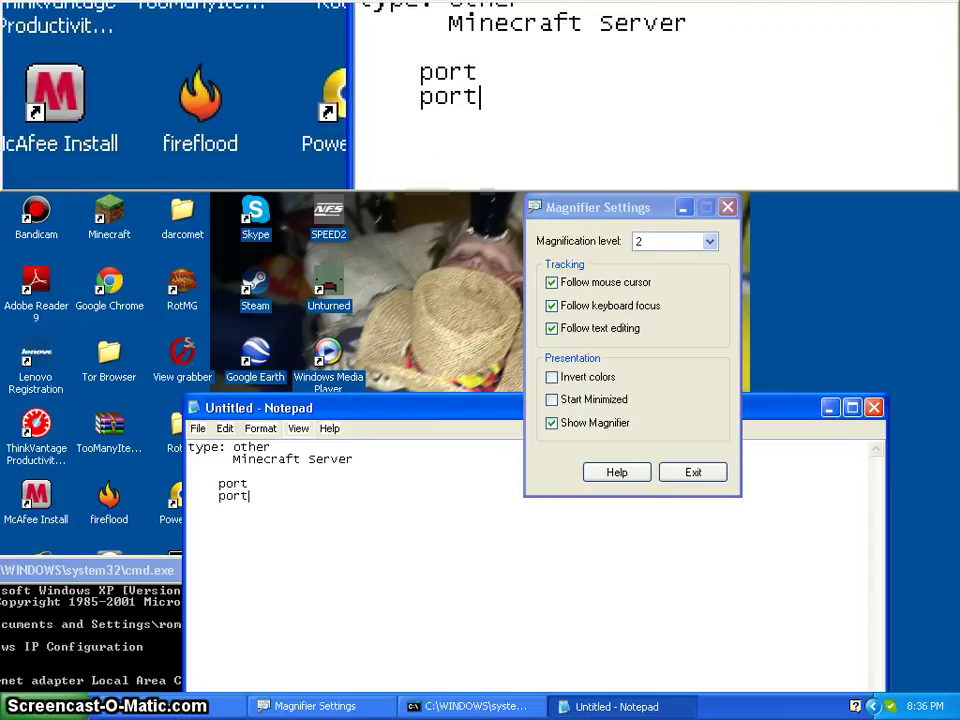
pyautogui.write('25565')
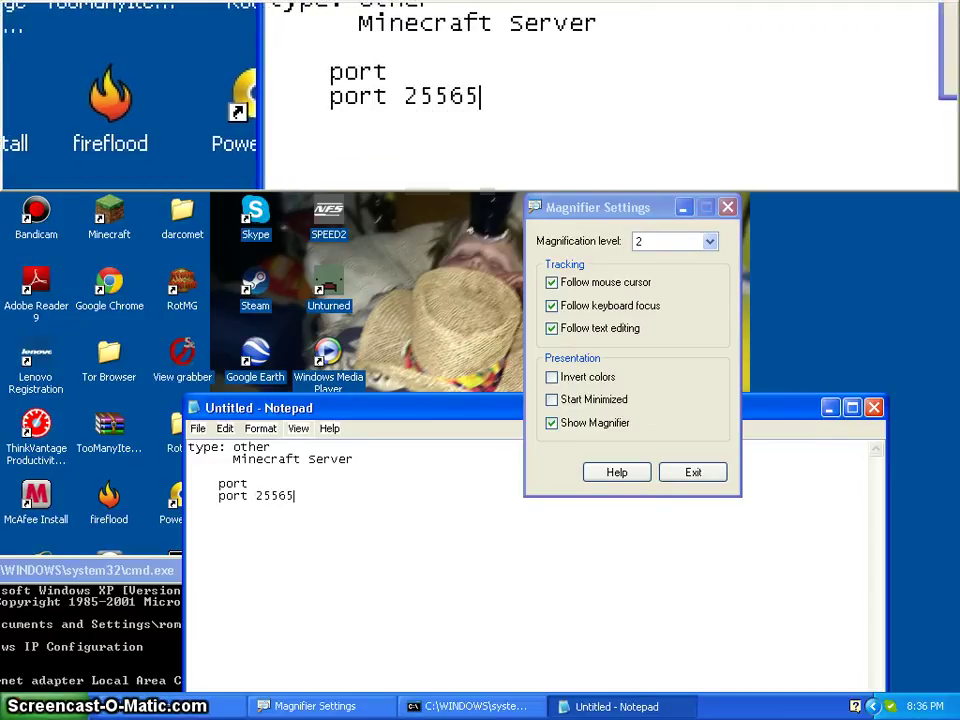
pyautogui.press('Up')
pyautogui.write('255')
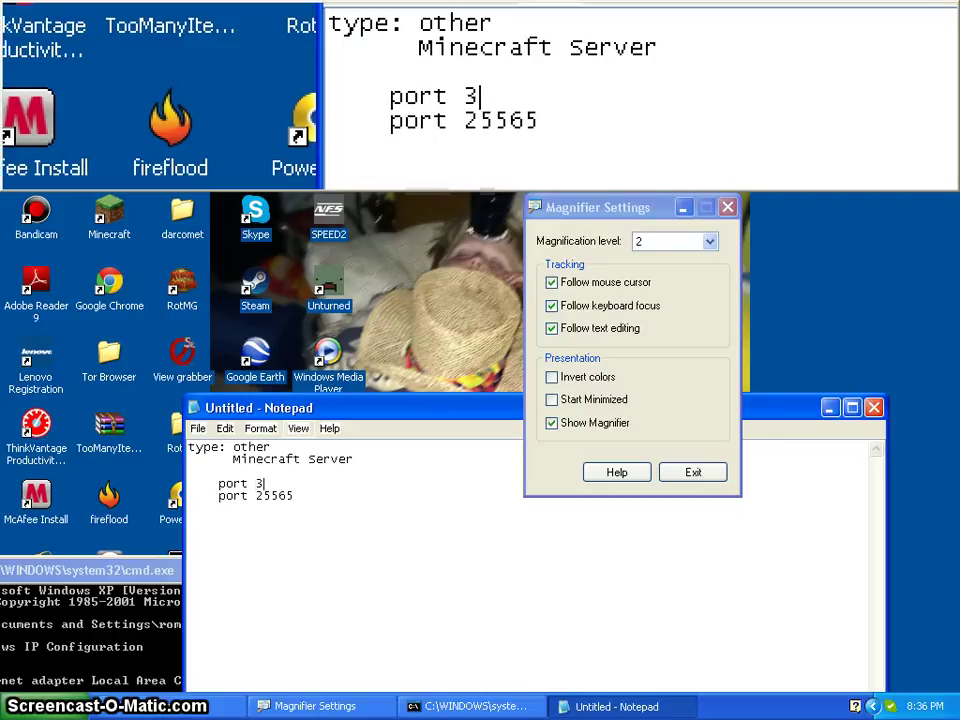
pyautogui.write('65')
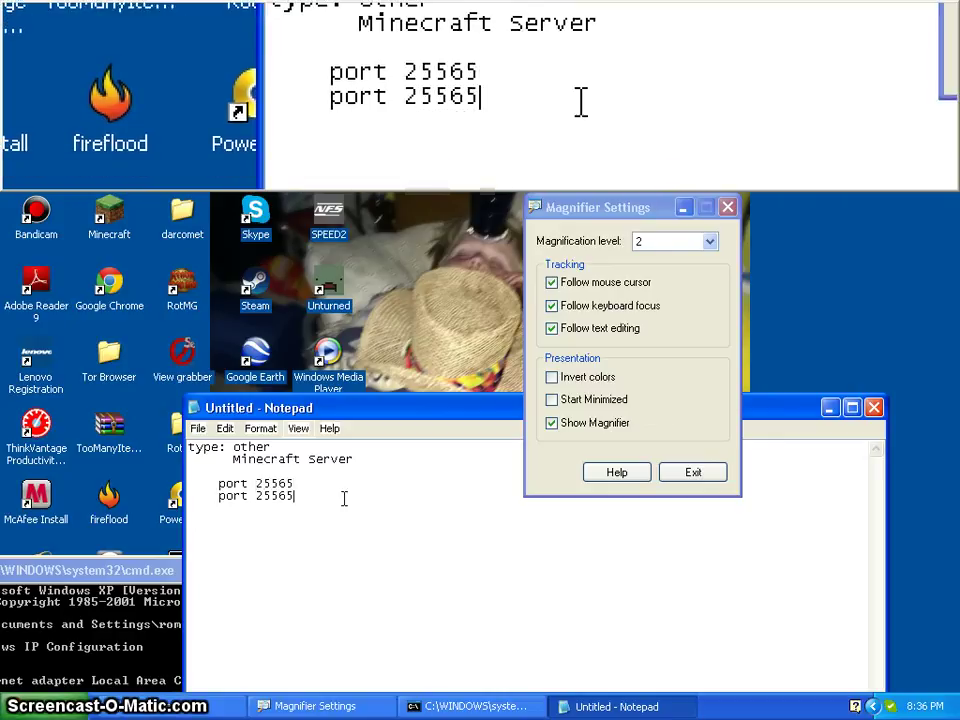
pyautogui.press('Return')
pyautogui.press('Return')
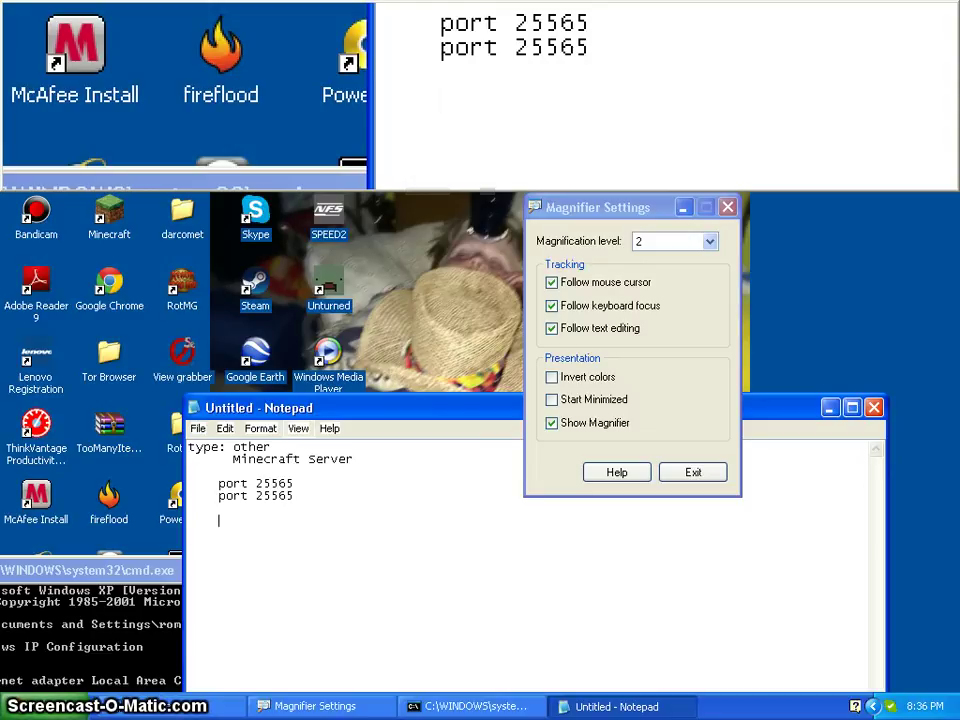
pyautogui.write('10')
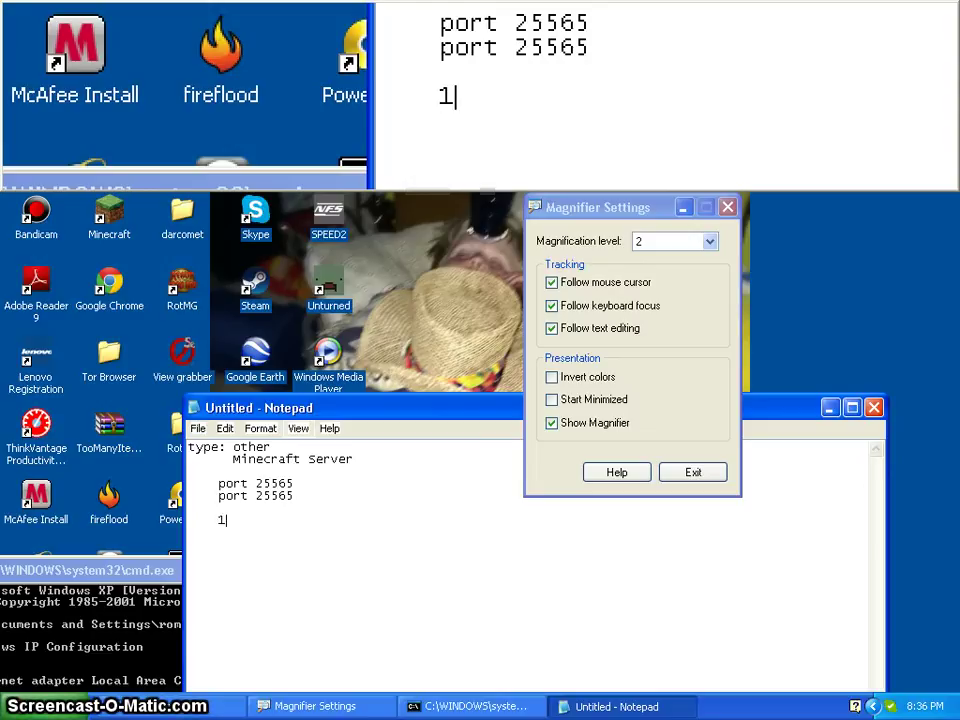
pyautogui.press('BackSpace')
pyautogui.press('BackSpace')
pyautogui.press('BackSpace')
pyautogui.press('BackSpace')
pyautogui.press('BackSpace')
pyautogui.press('BackSpace')
pyautogui.press('BackSpace')
pyautogui.press('BackSpace')
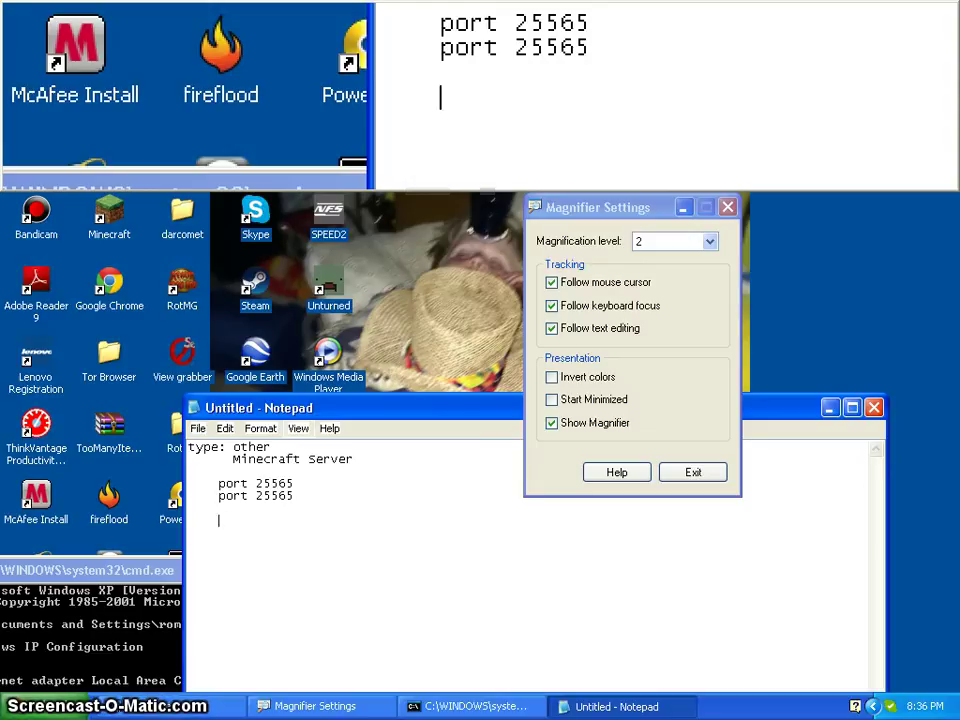
# Step: Remove the indentation from the first "port 25565" line and add an extra blank line above it
pyautogui.click(307, 591)
pyautogui.press('Up')
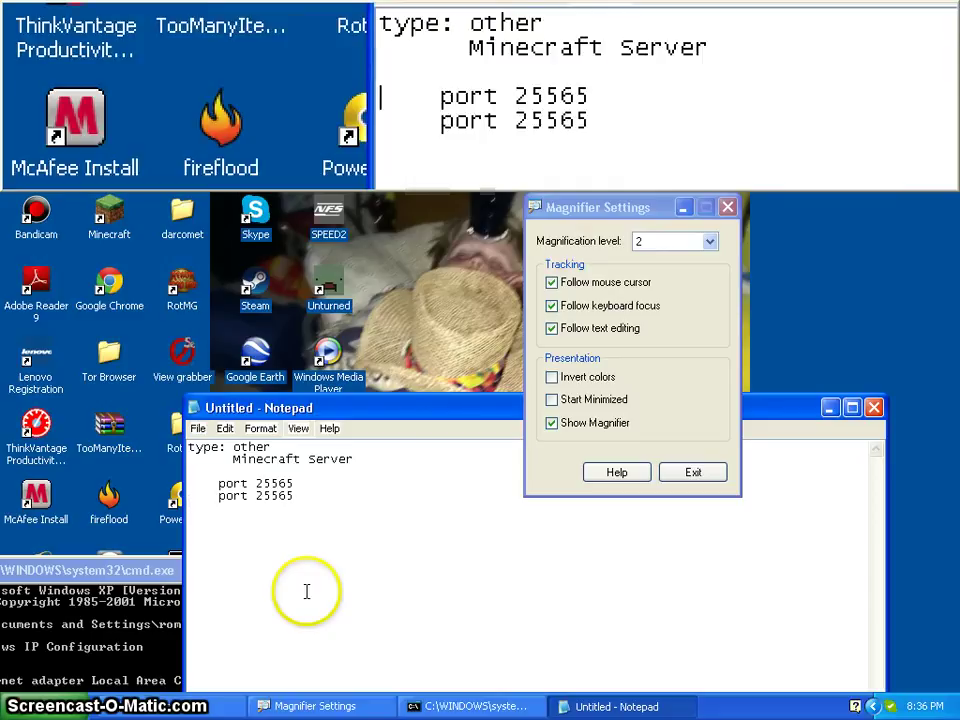
pyautogui.press('Right')
pyautogui.press('Up')
pyautogui.press('Down')
pyautogui.press('Up')
pyautogui.press('Down')
pyautogui.press('Right')
pyautogui.press('Right')
pyautogui.press('Right')
pyautogui.press('Right')
pyautogui.press('BackSpace')
pyautogui.press('BackSpace')
pyautogui.press('BackSpace')
pyautogui.press('BackSpace')
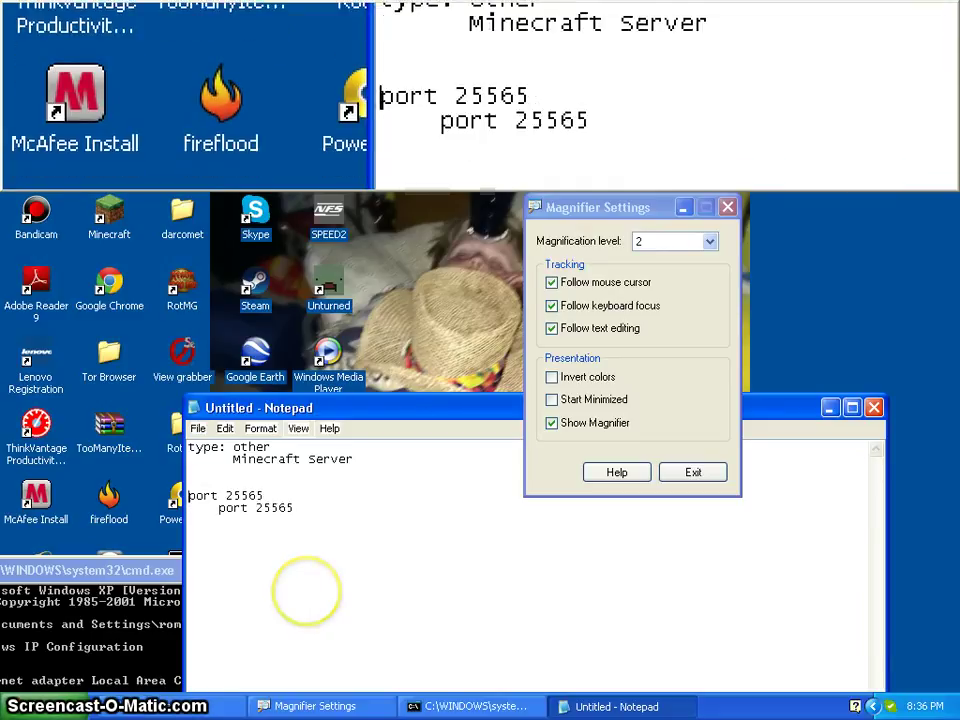
# Step: Remove the indentation from the second "port 25565" line so it aligns with the first
pyautogui.press('Down')
pyautogui.press('Right')
pyautogui.press('Right')
pyautogui.press('Right')
pyautogui.press('Right')
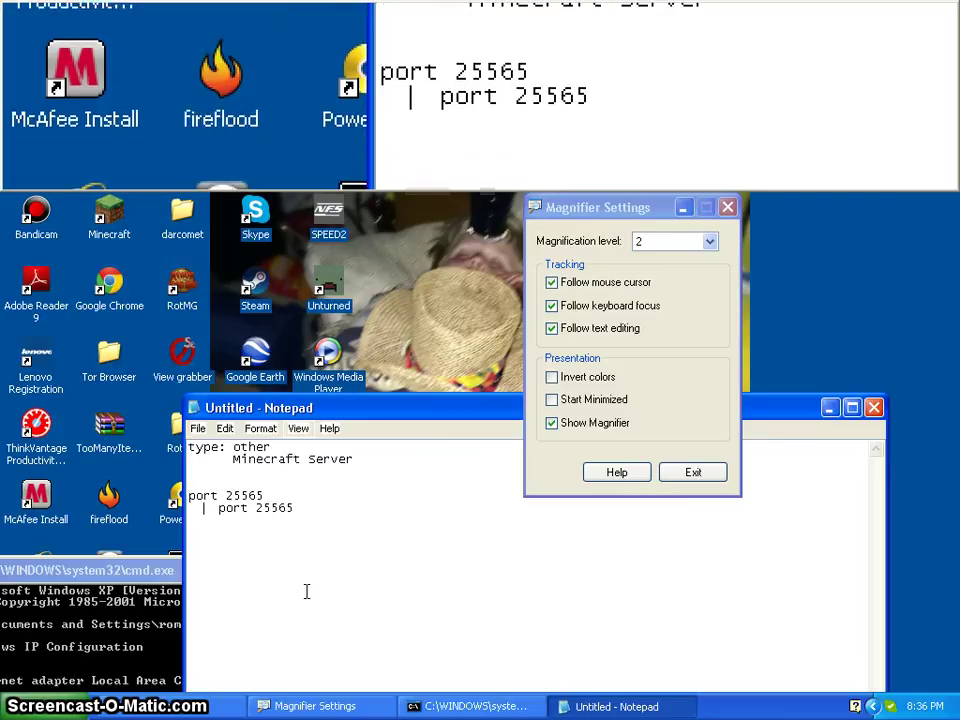
pyautogui.press('BackSpace')
pyautogui.press('BackSpace')
pyautogui.press('BackSpace')
pyautogui.press('BackSpace')
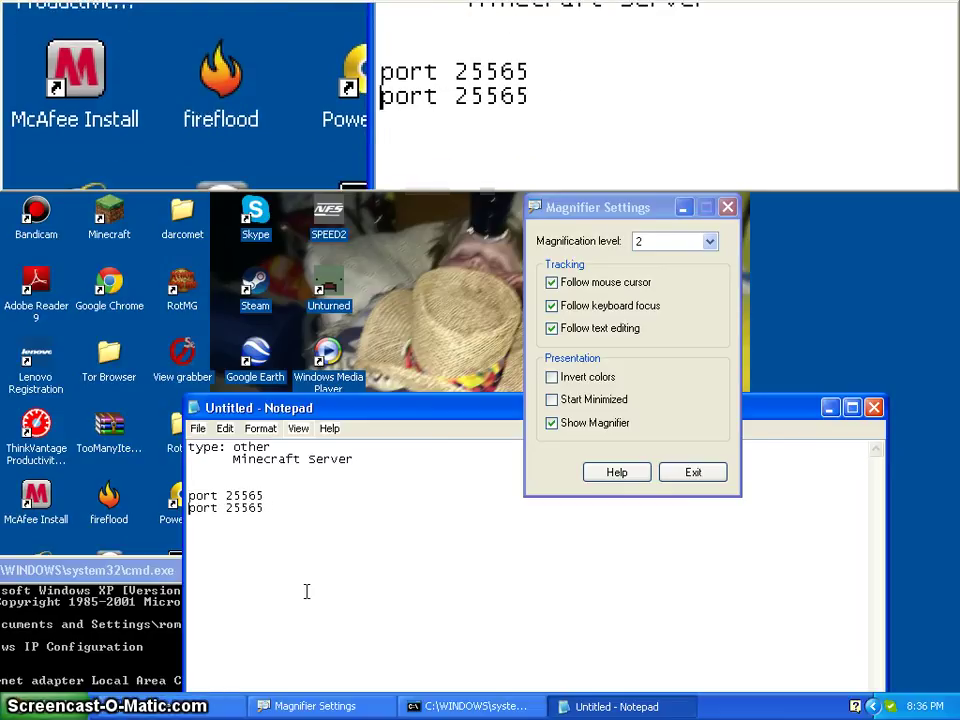
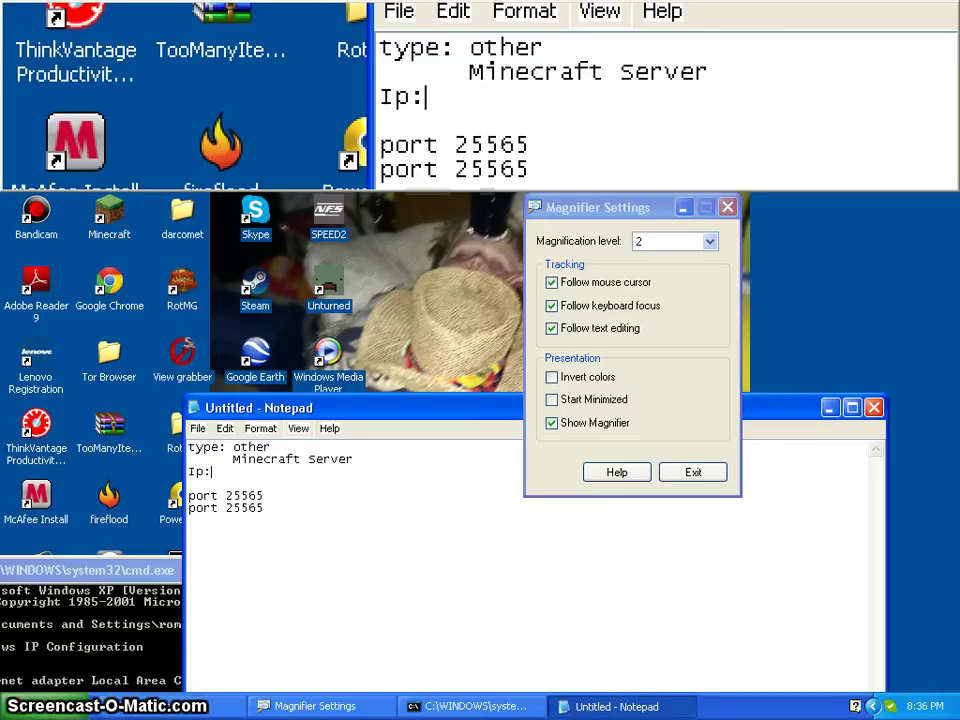
# Step: Add an "Ip:" line between "Minecraft Server" and the port lines, set apart by blank lines
pyautogui.press('Up')
pyautogui.press('Return')
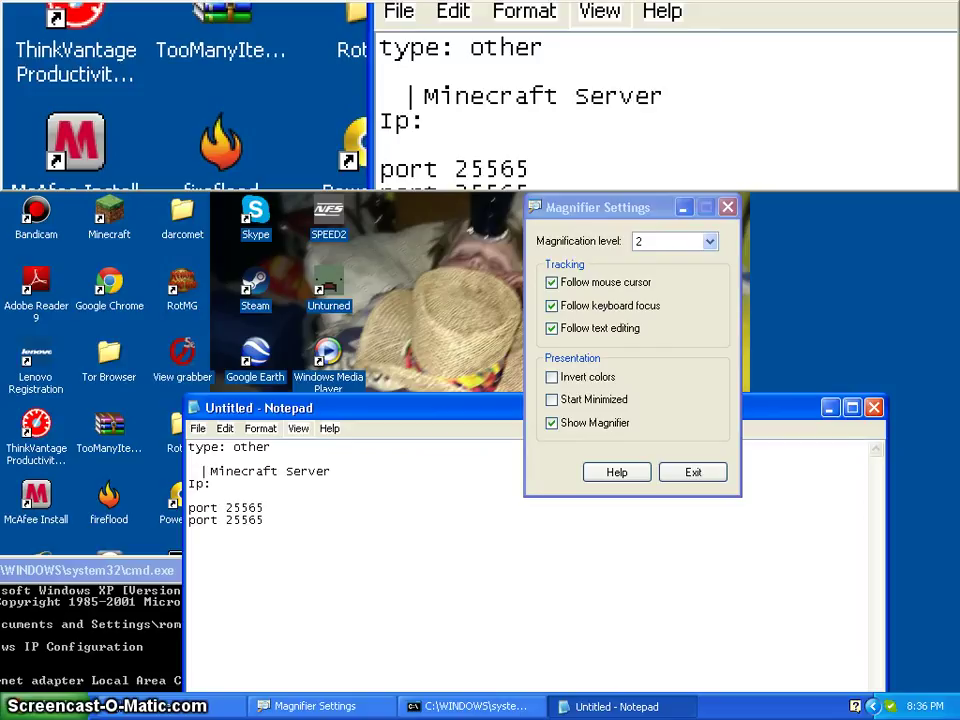
pyautogui.press('BackSpace')
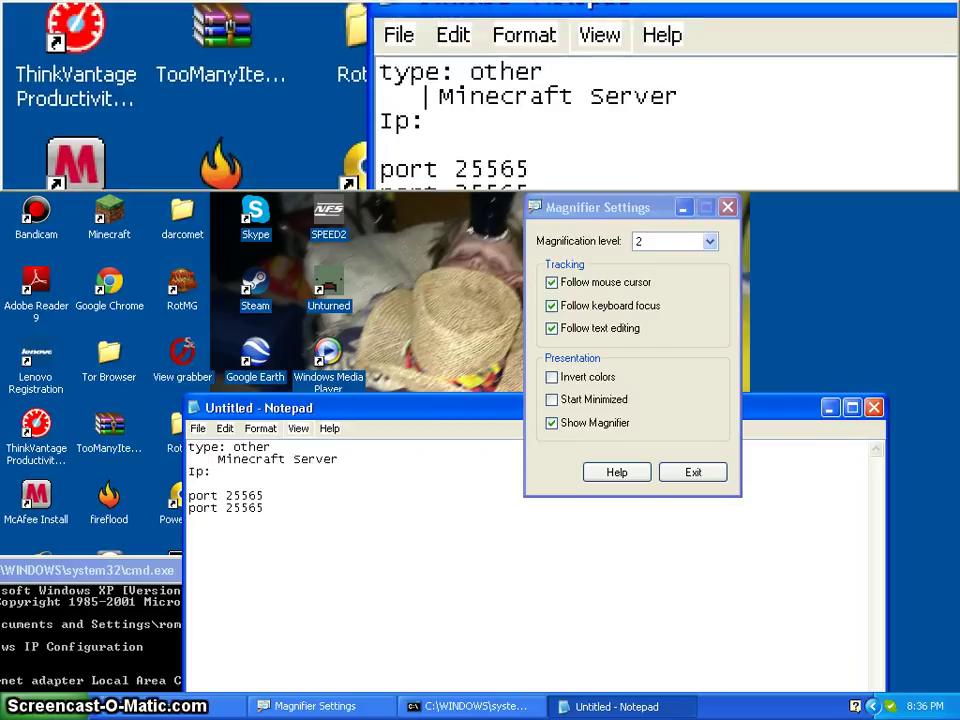
pyautogui.press('Down')
pyautogui.press('Return')
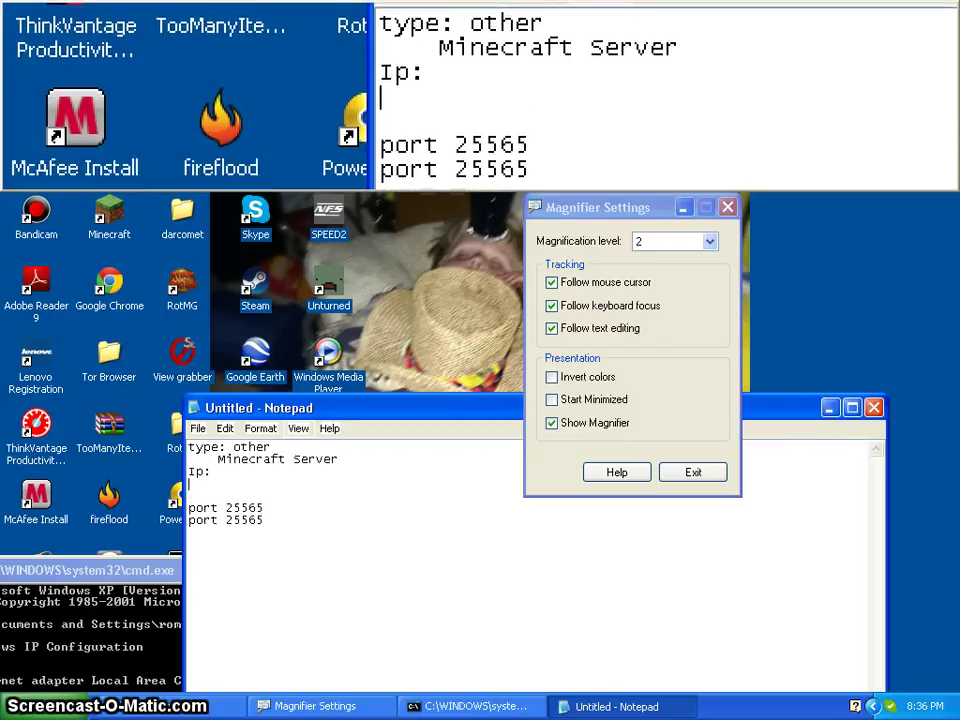
pyautogui.press('Up')
pyautogui.press('Return')
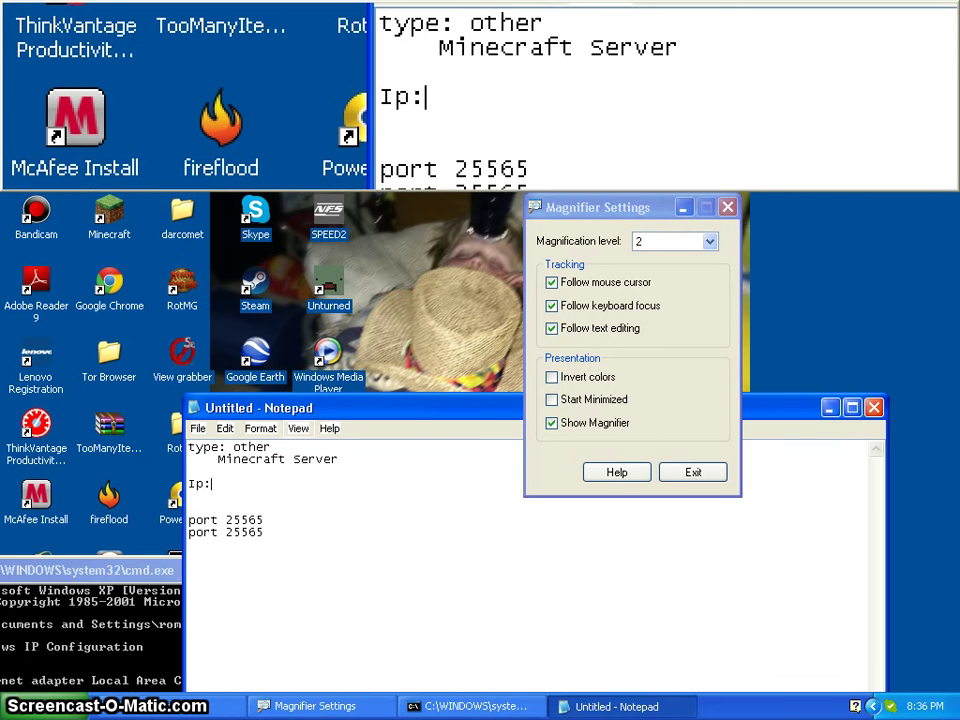
# Step: Switch to the Command Prompt and move its window into full view to read the computer's IP address
pyautogui.click(104, 625)
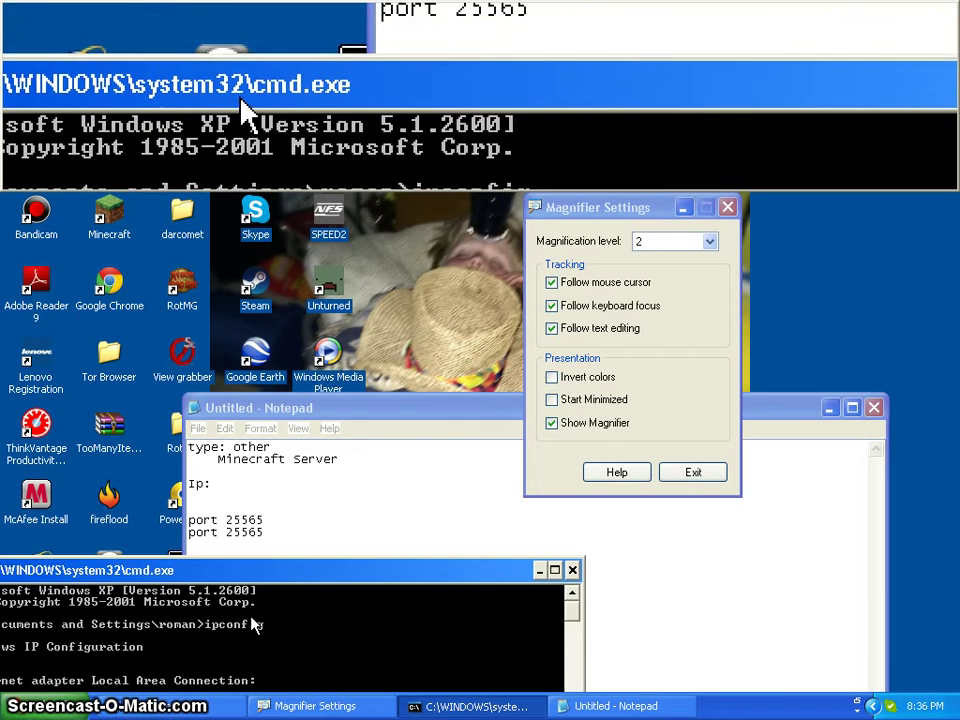
pyautogui.moveTo(125, 574); pyautogui.dragTo(452, 411)
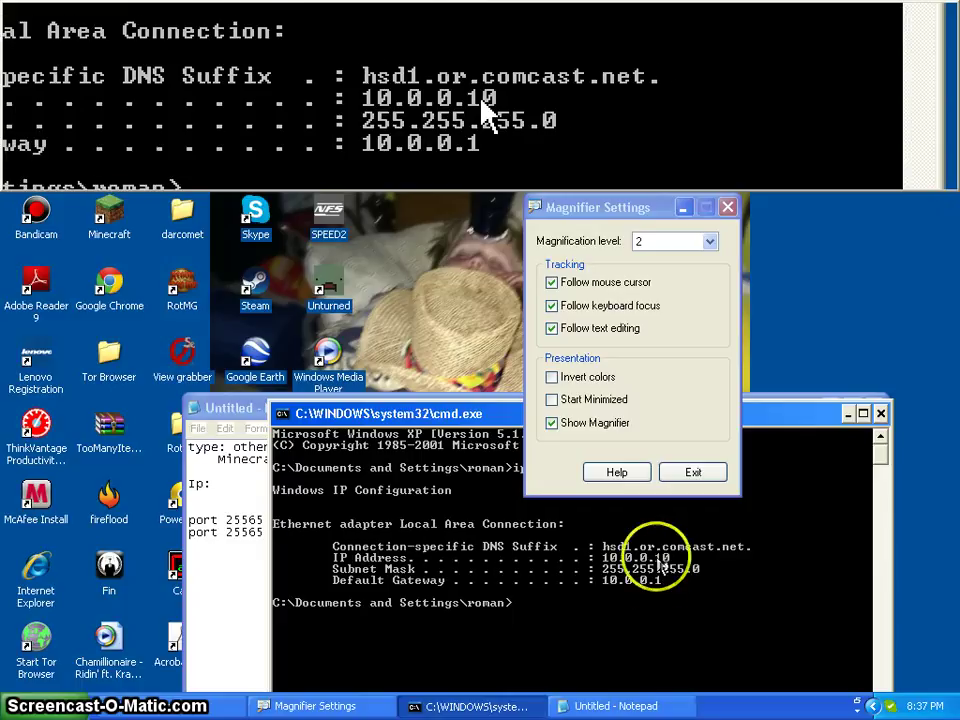
# Step: Return to Notepad and fill in 10.0.0.10 on the "Ip:" line
pyautogui.click(605, 706)
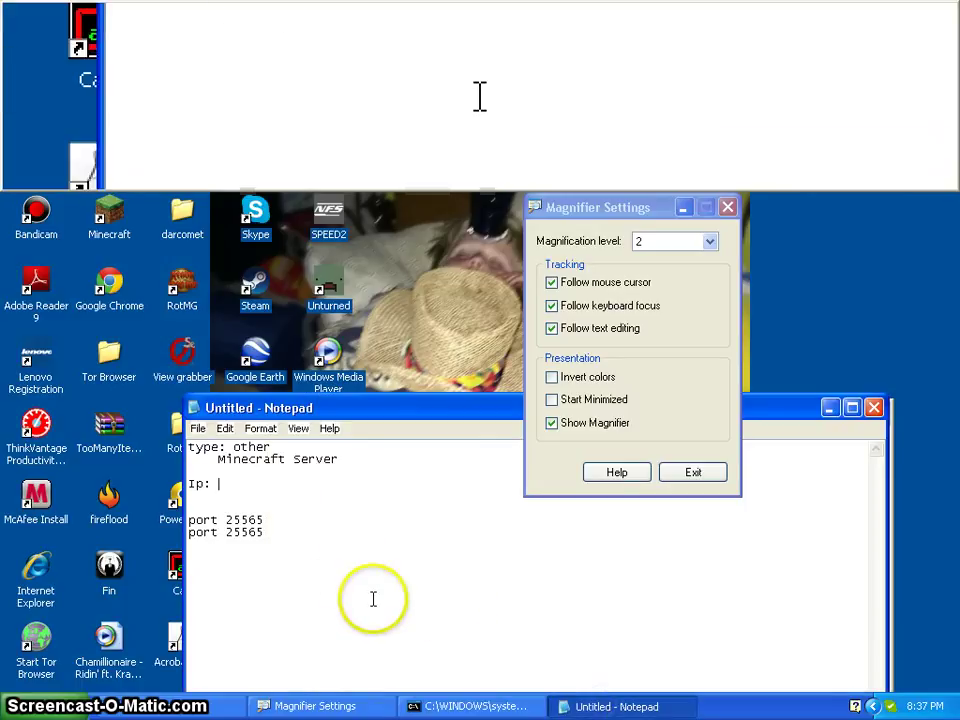
pyautogui.write('10/')
pyautogui.press('BackSpace')
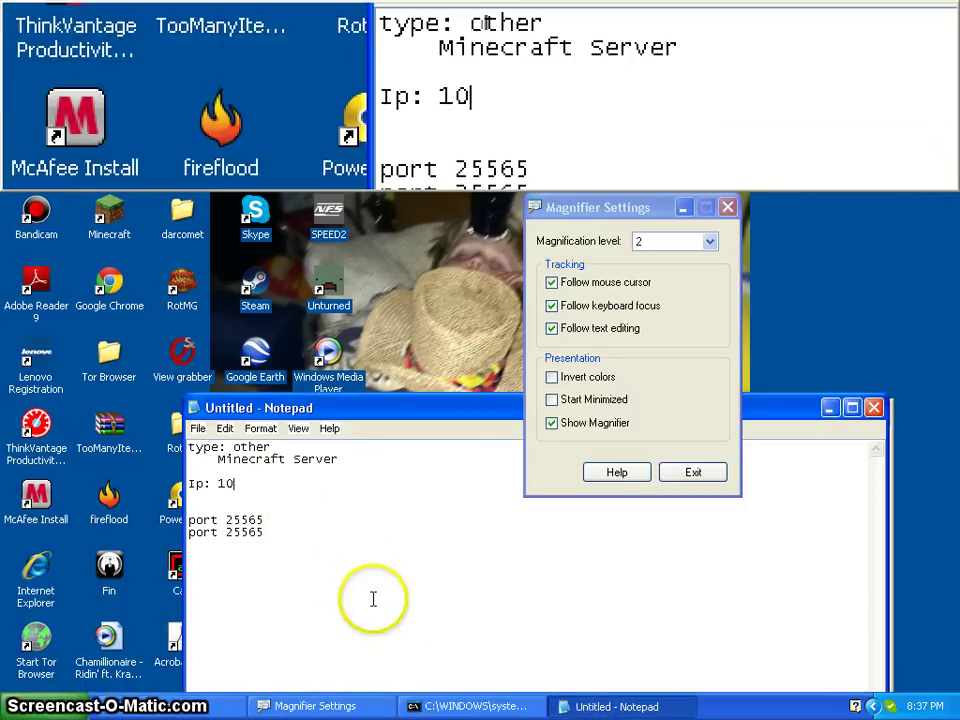
pyautogui.press('super')
pyautogui.click(375, 599)
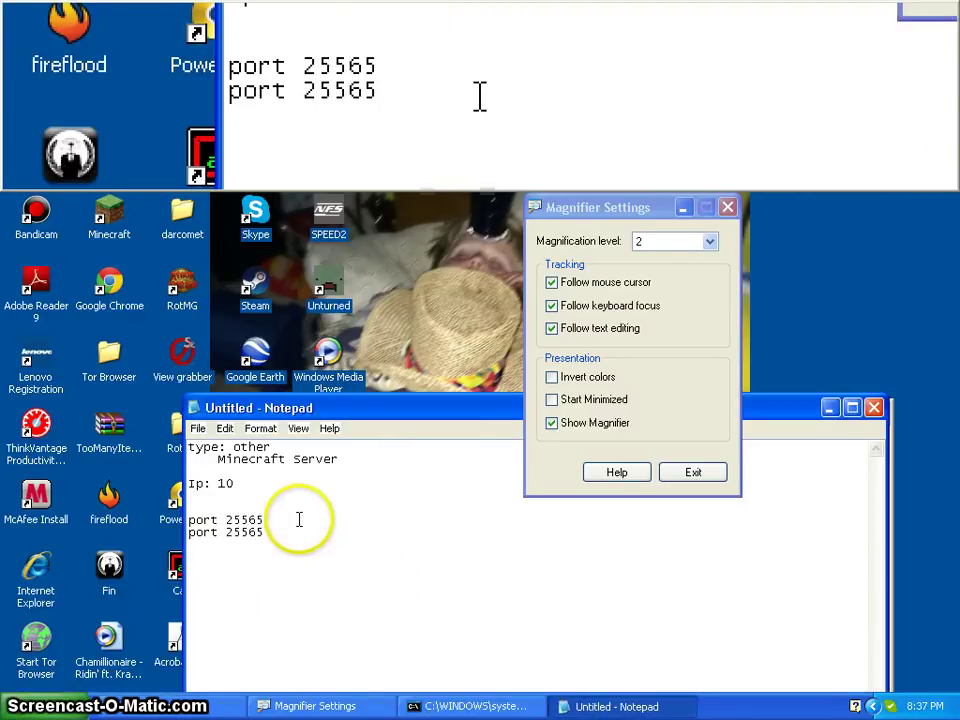
pyautogui.click(249, 482)
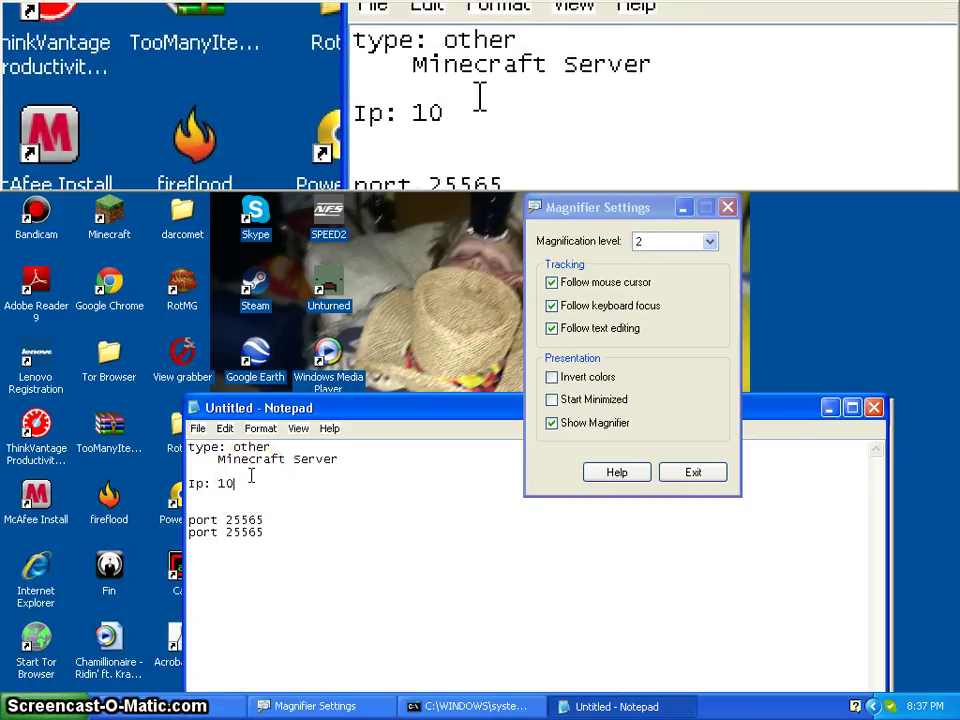
pyautogui.write('.0/')
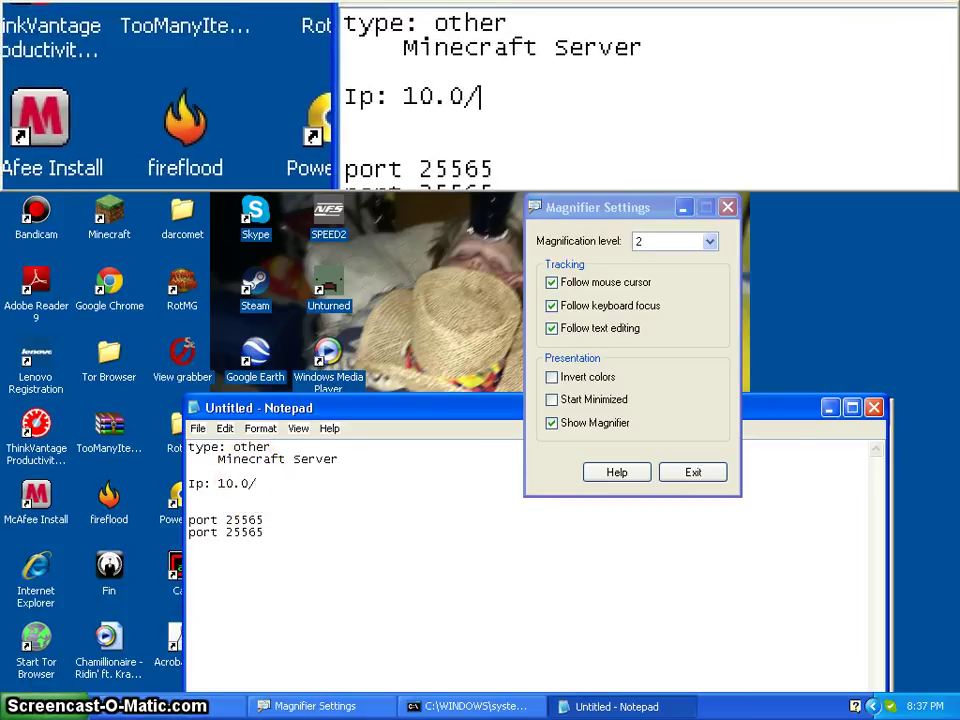
pyautogui.press('BackSpace')
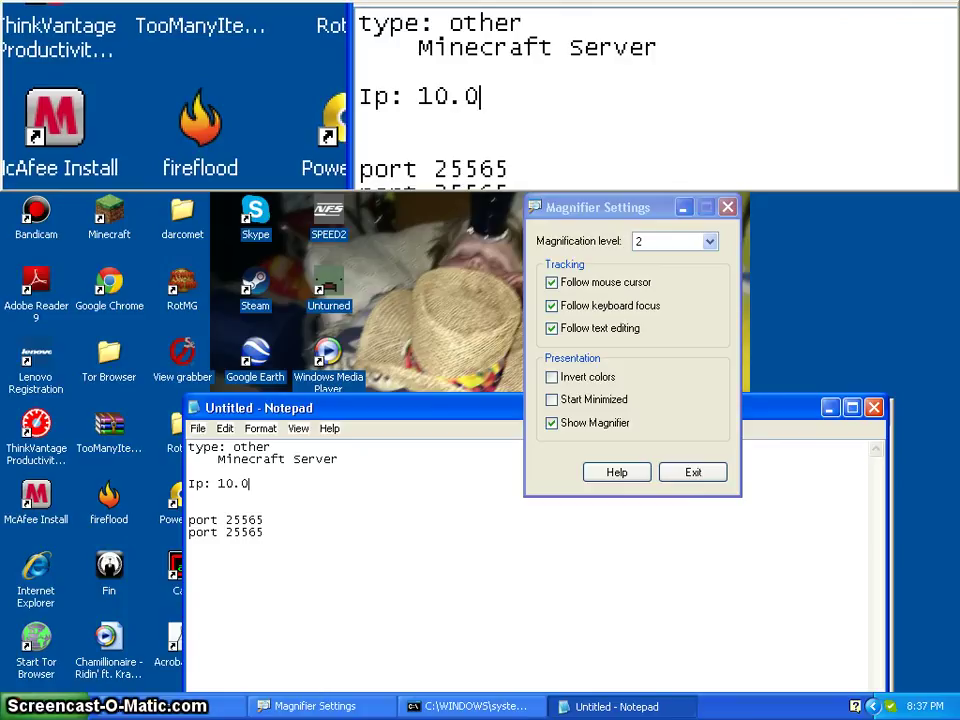
pyautogui.write('.0.1')
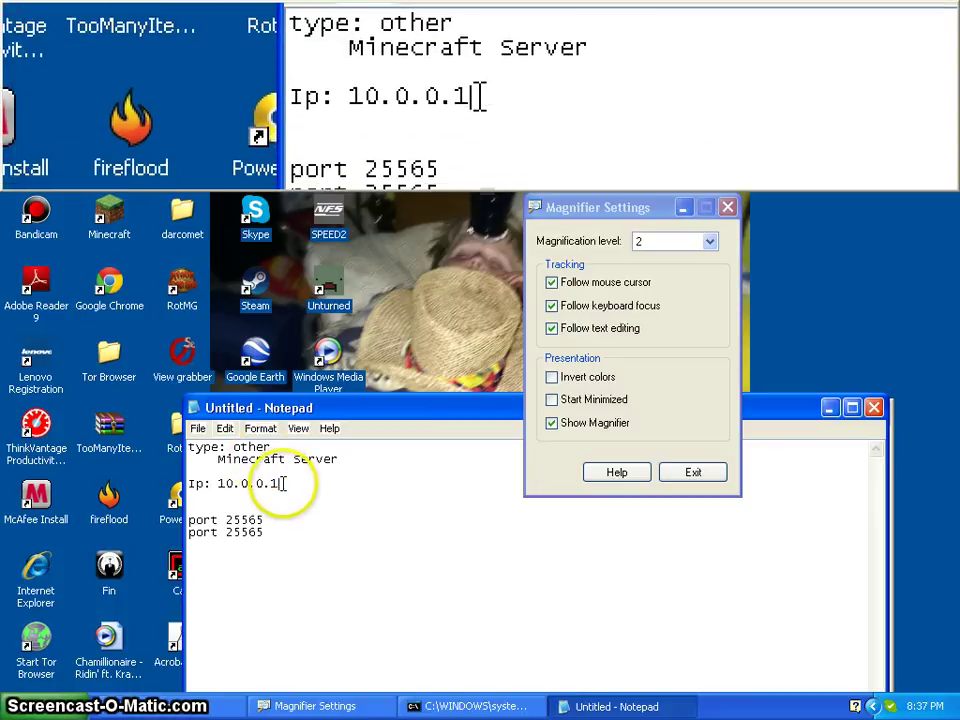
pyautogui.press('BackSpace')
pyautogui.write('10')
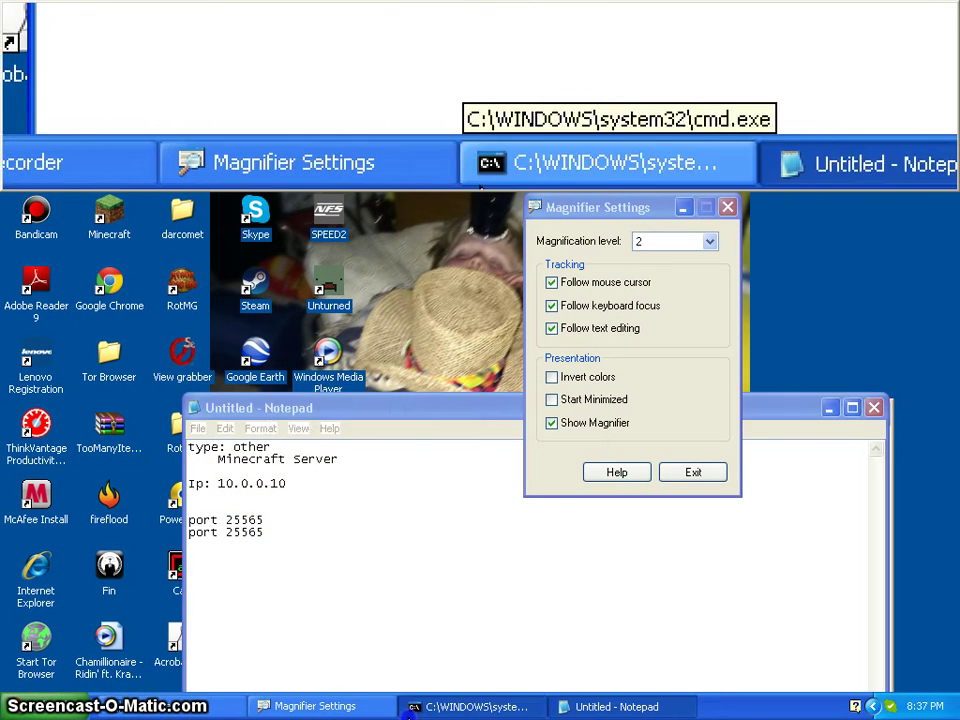
# Step: Check the noted IP address against the ipconfig output in the Command Prompt, and return to the Notepad document
pyautogui.click(410, 706)
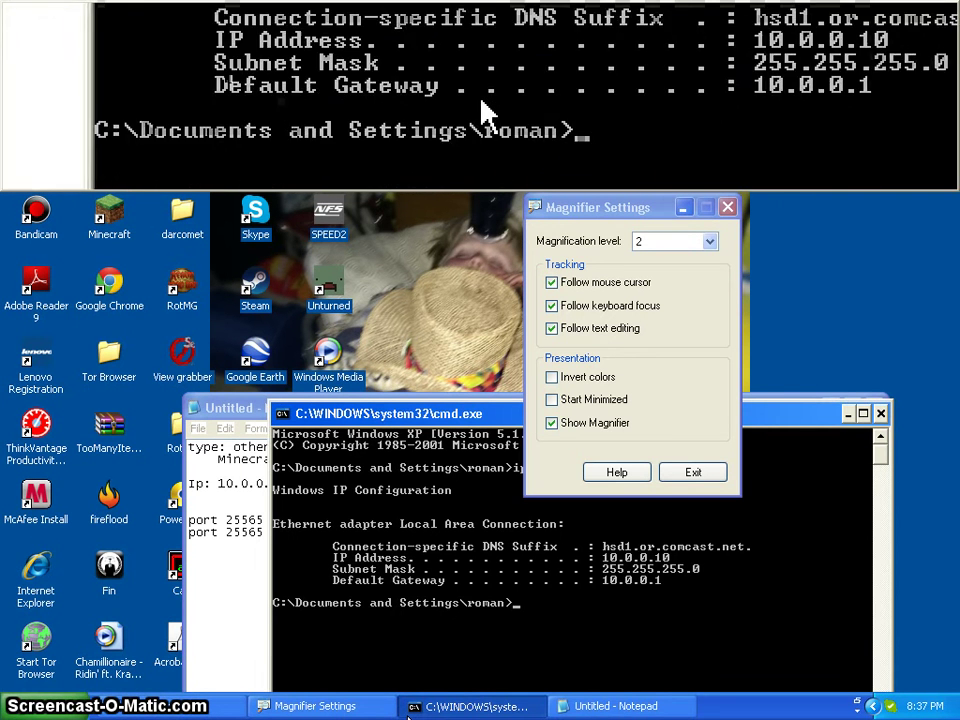
pyautogui.click(568, 706)
pyautogui.click(297, 487)
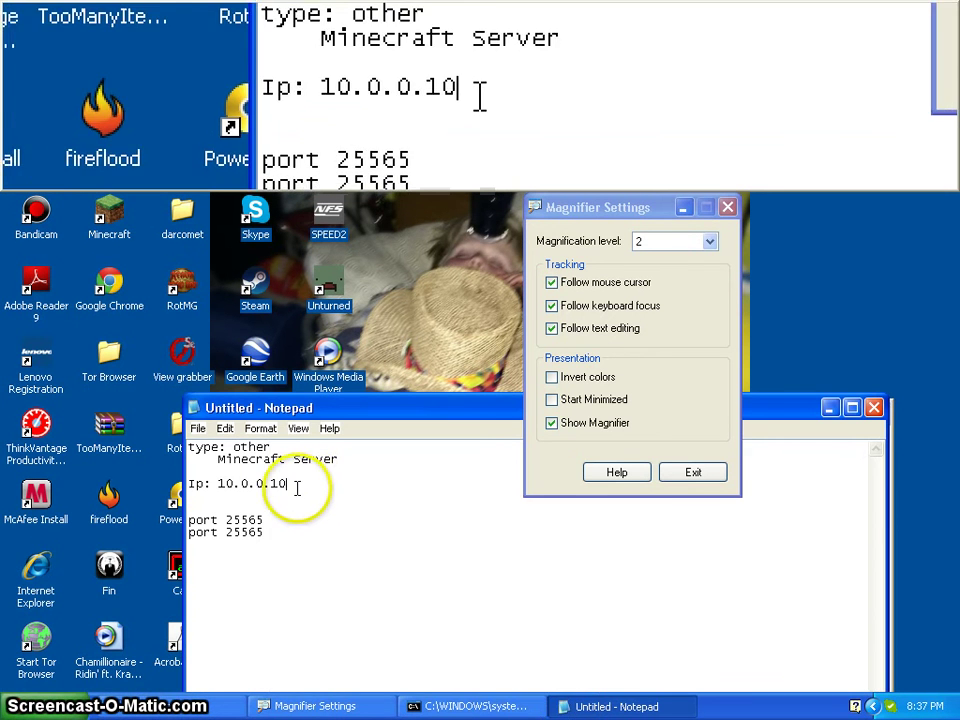
# Step: Write "save/add" below the port lines and move the Notepad window aside to uncover the Command Prompt
pyautogui.click(234, 519)
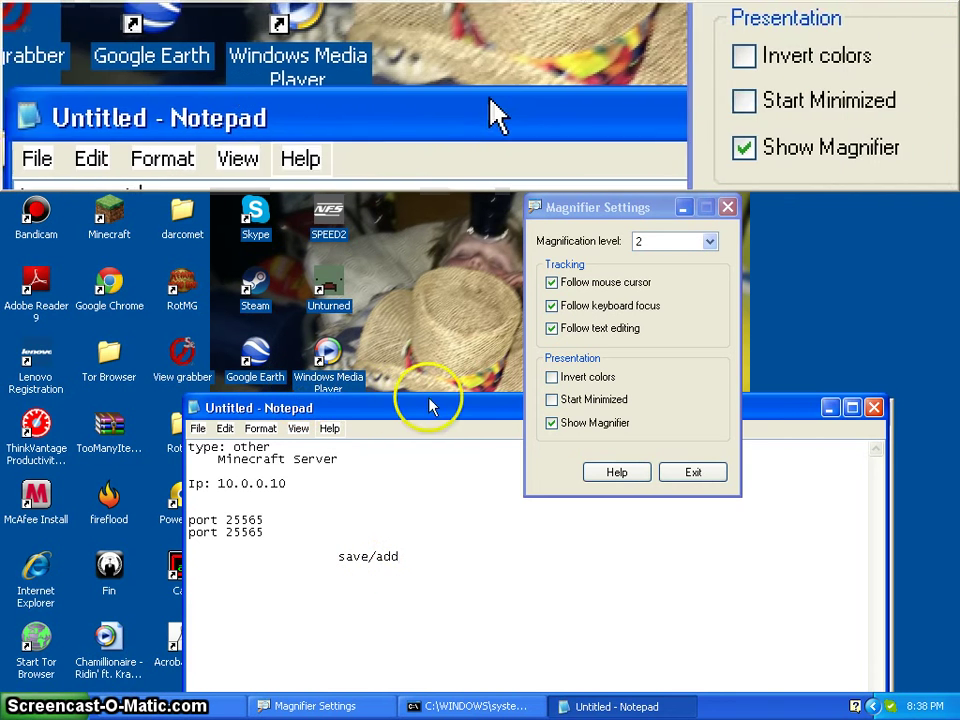
pyautogui.moveTo(328, 420); pyautogui.dragTo(236, 422)
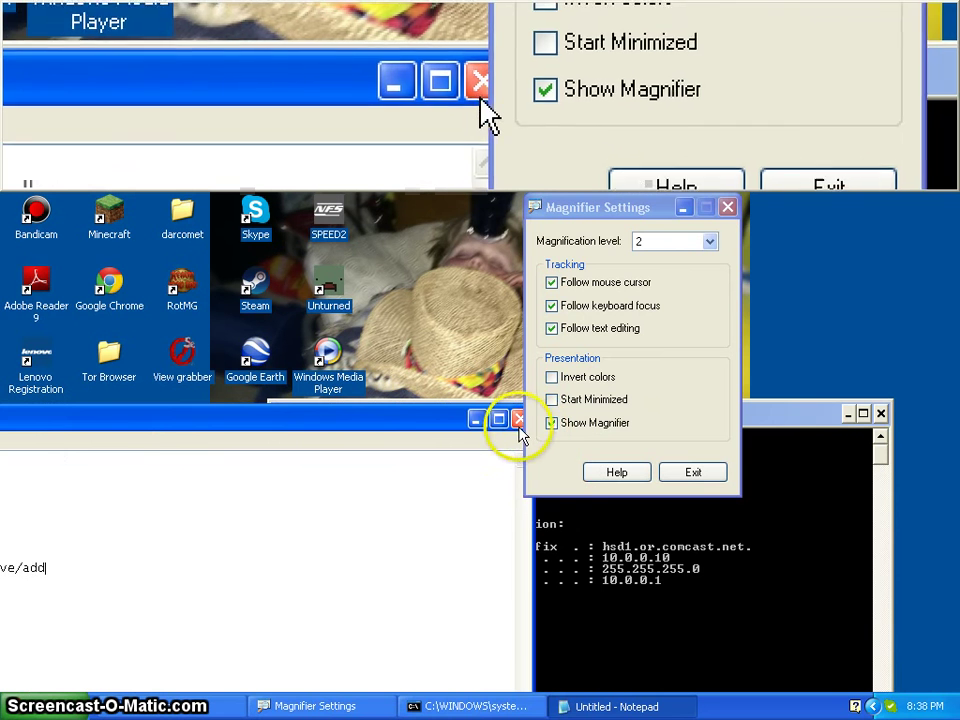
# Step: Close the Notepad document without saving it, and close the Command Prompt window
pyautogui.click(517, 427)
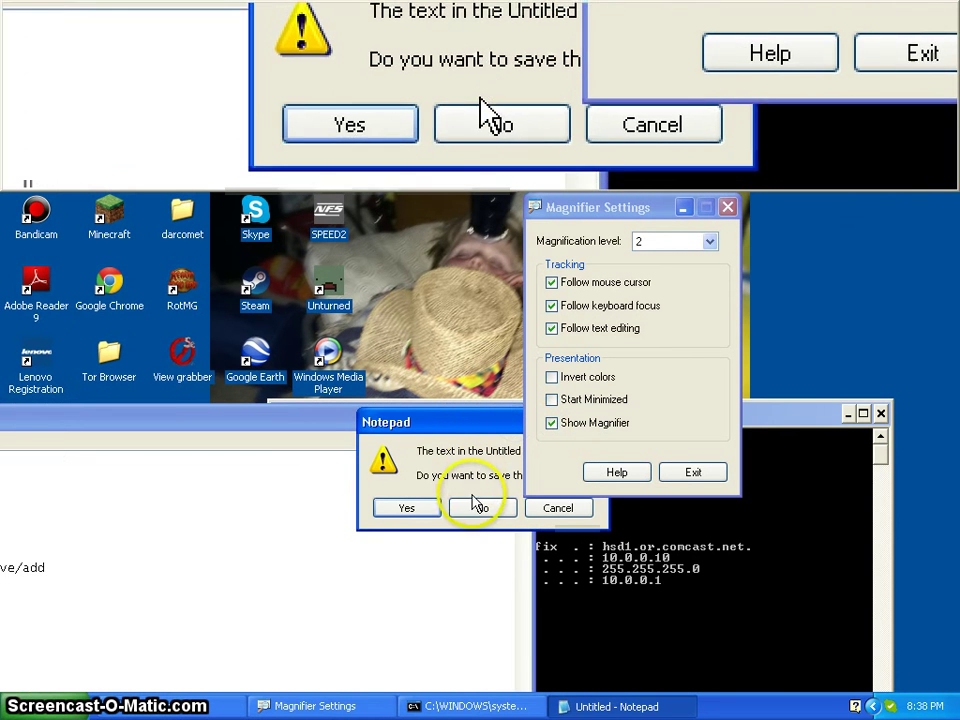
pyautogui.click(463, 504)
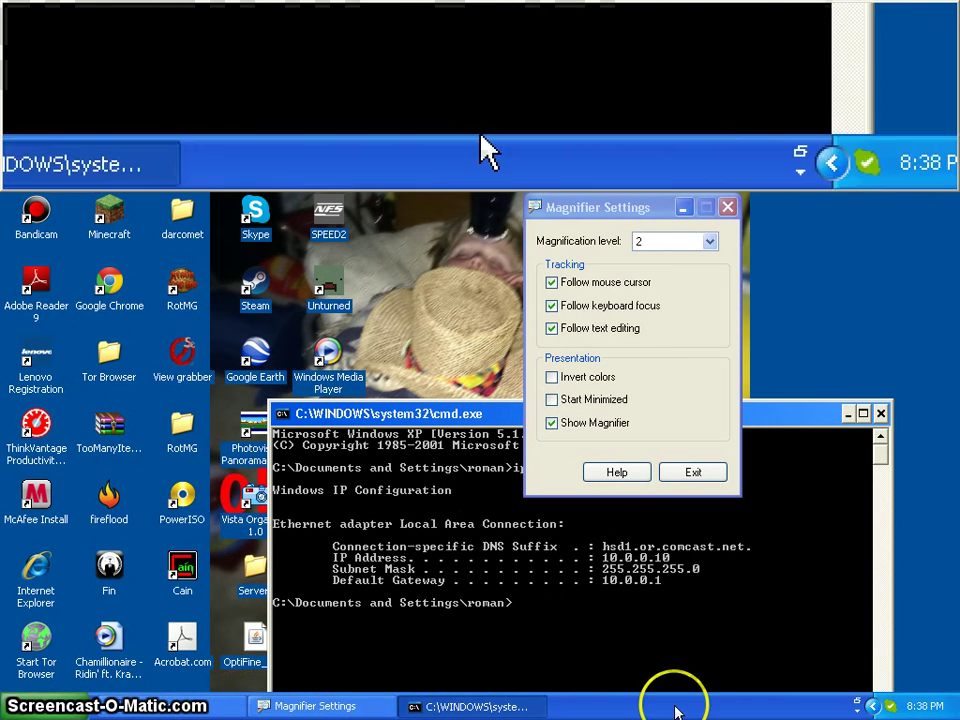
pyautogui.click(880, 413)
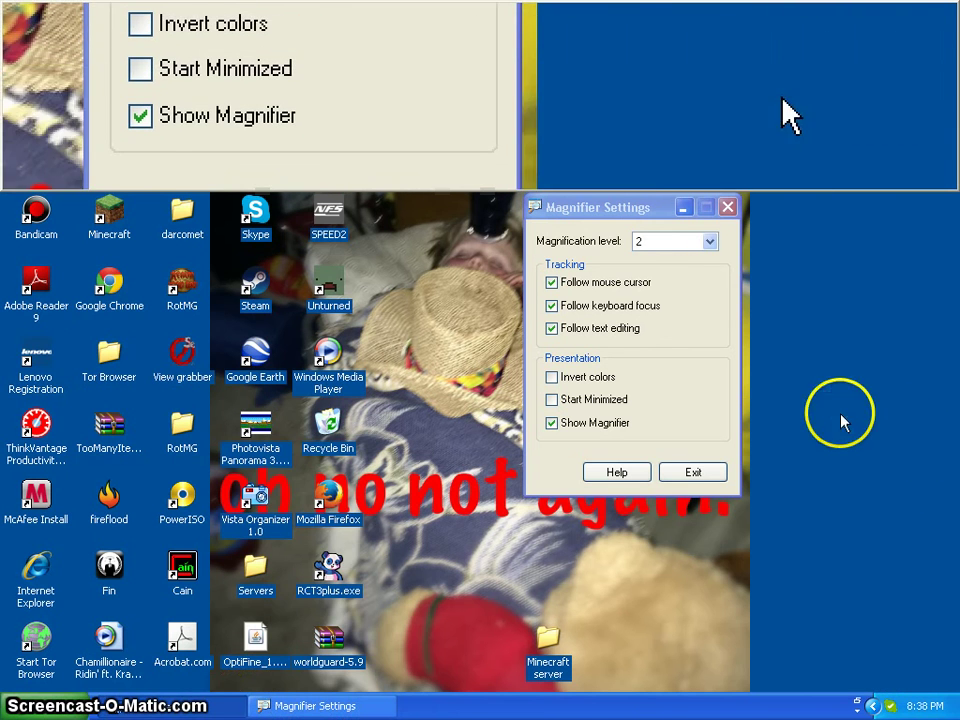
# Step: Try to open the firewall settings by running "windows firewall" from the Run dialog
pyautogui.click(40, 705)
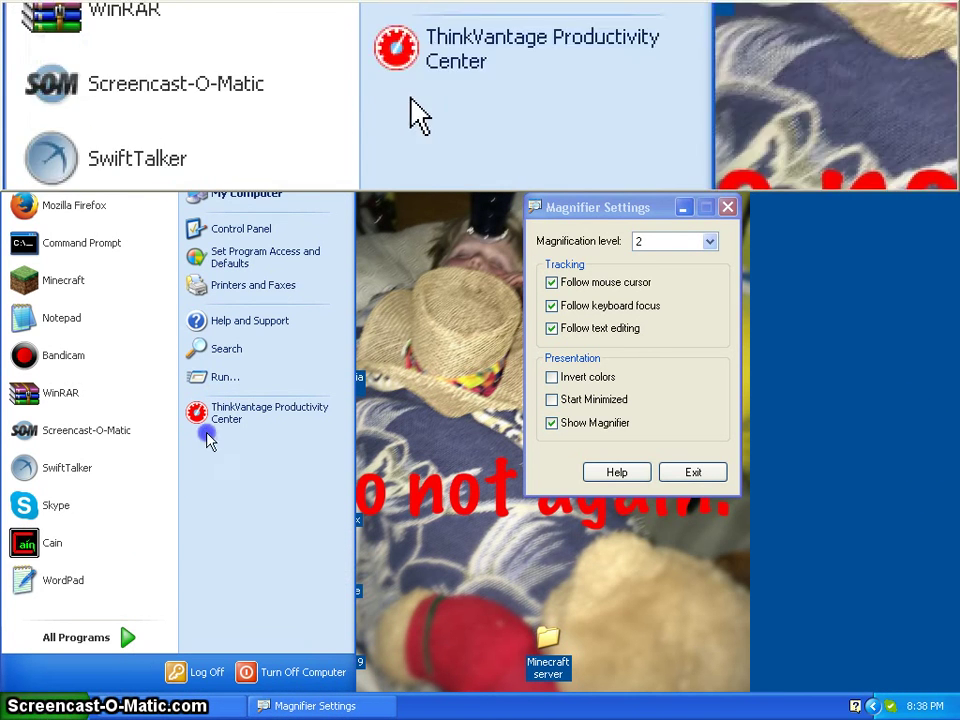
pyautogui.click(222, 379)
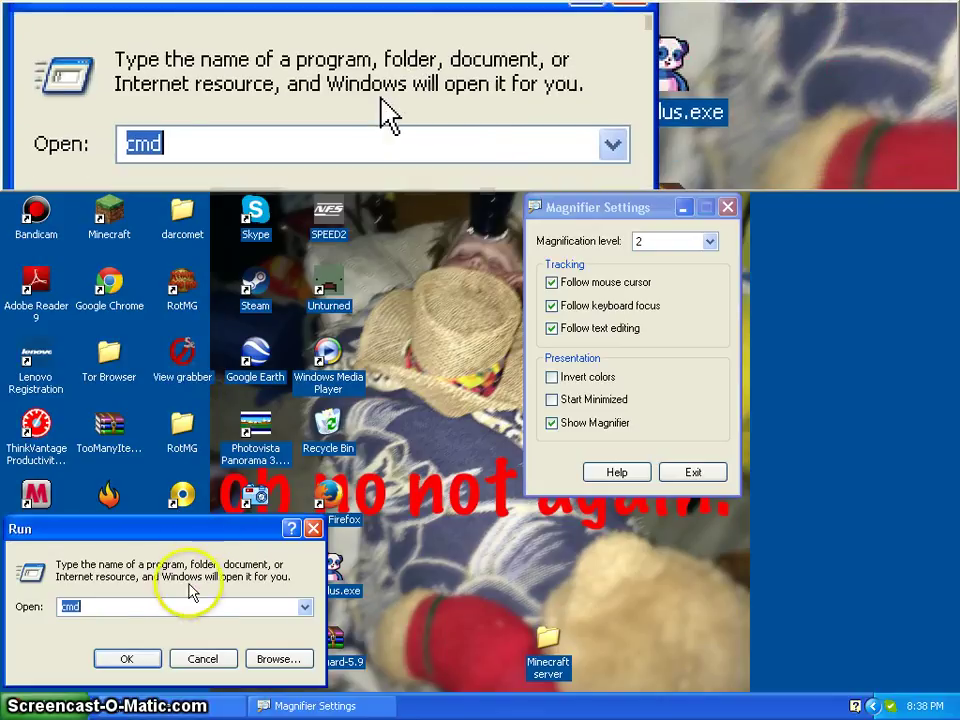
pyautogui.press('BackSpace')
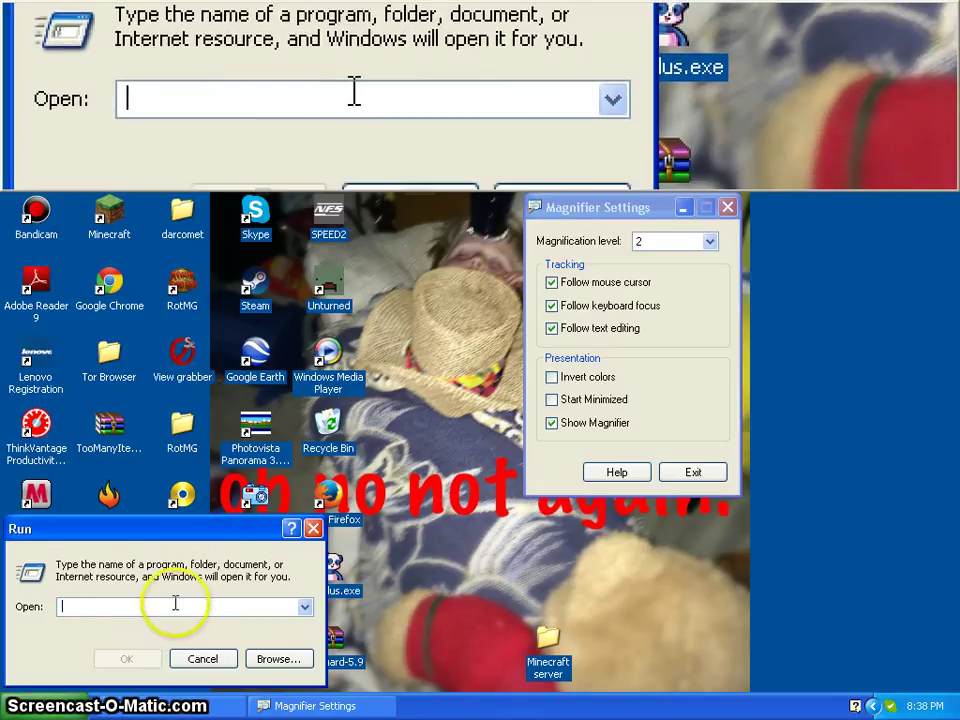
pyautogui.write('wu')
pyautogui.press('BackSpace')
pyautogui.write('indows firewa')
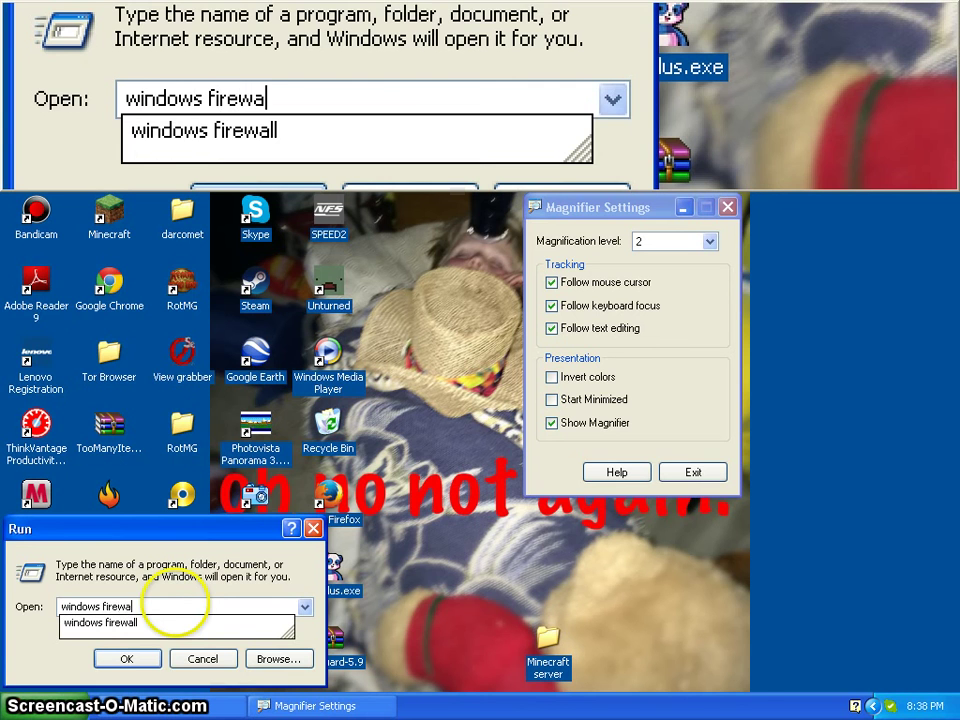
pyautogui.press('Return')
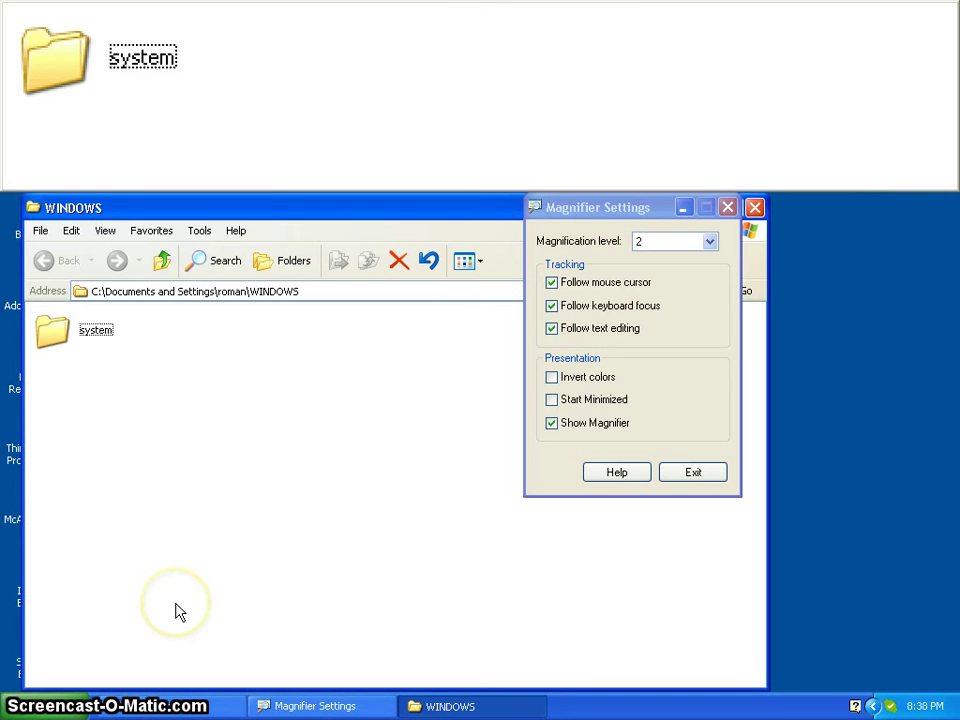
pyautogui.click(754, 207)
# Step: Open Windows Firewall from the Control Panel, moving the Magnifier Settings window out of the way, and close the Control Panel
pyautogui.click(72, 710)
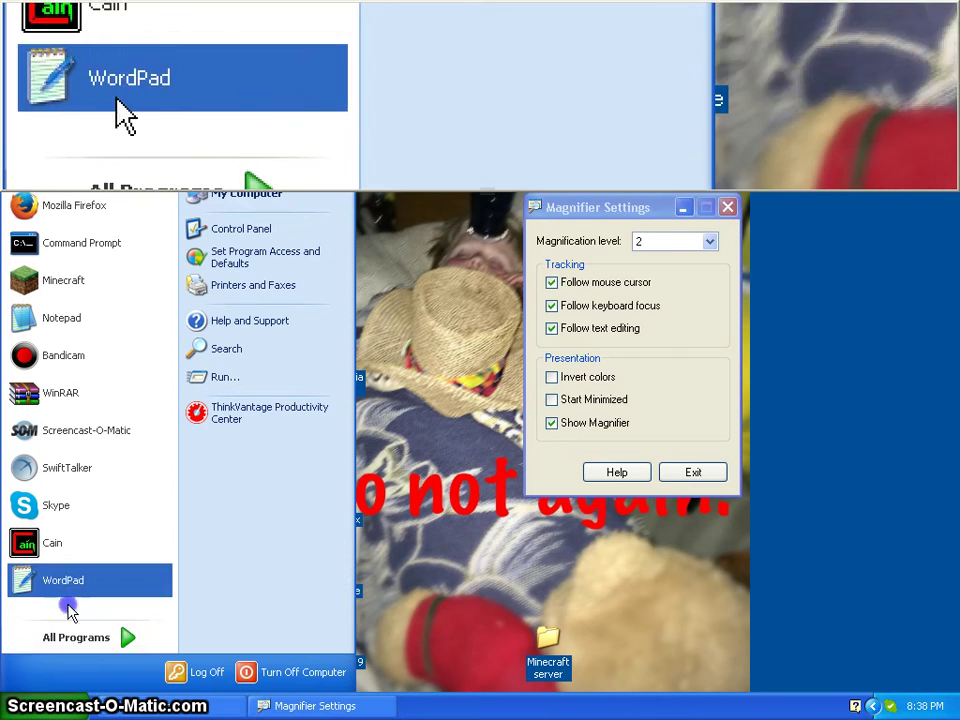
pyautogui.moveTo(97, 648)
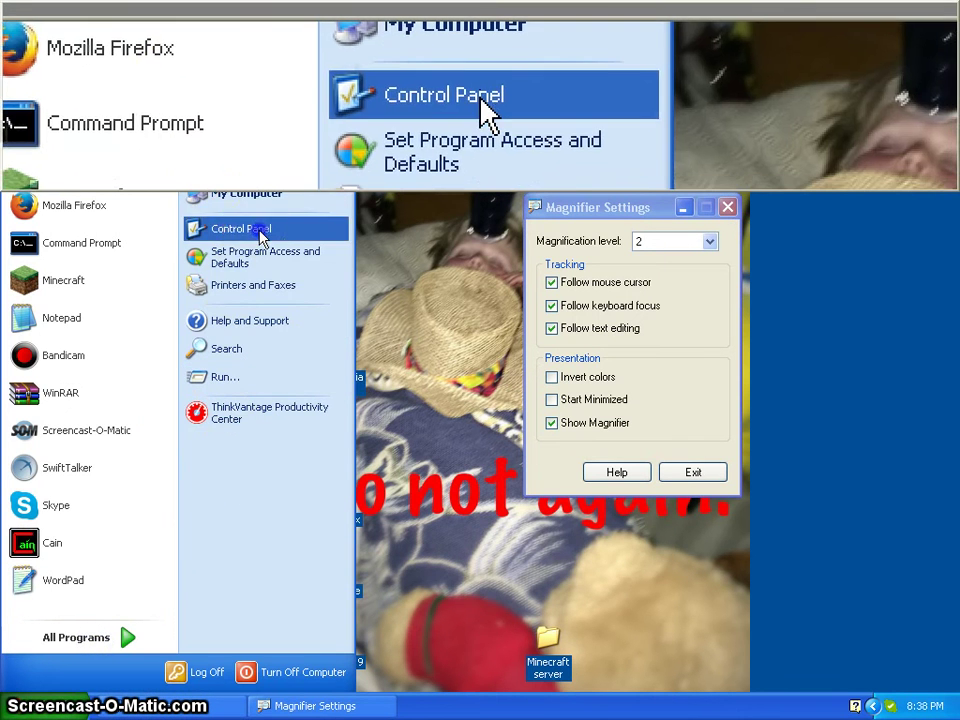
pyautogui.click(259, 233)
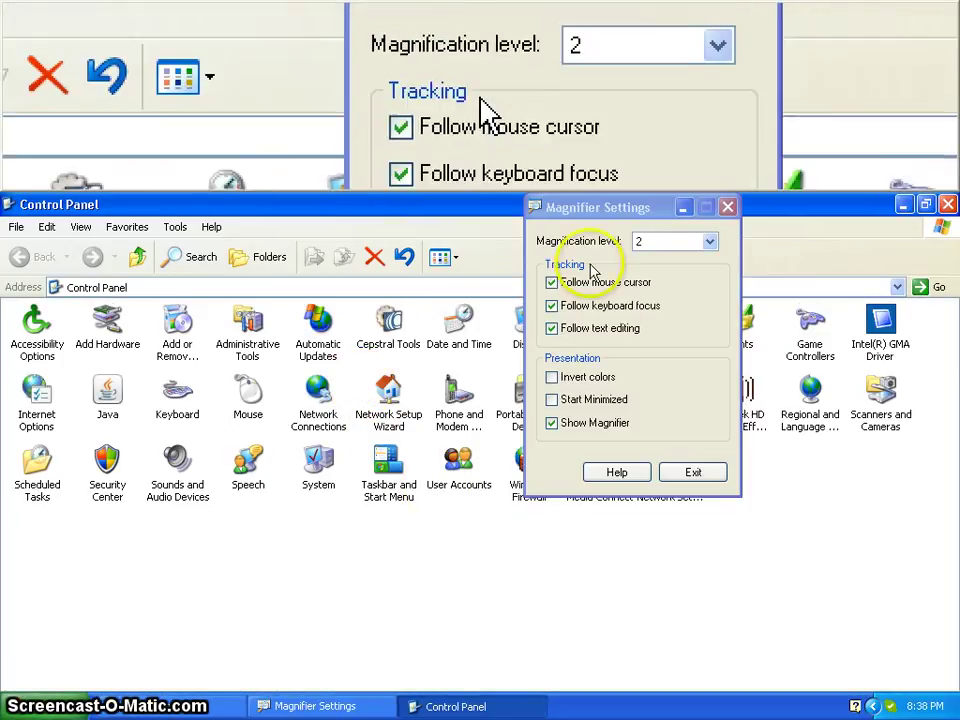
pyautogui.click(603, 228)
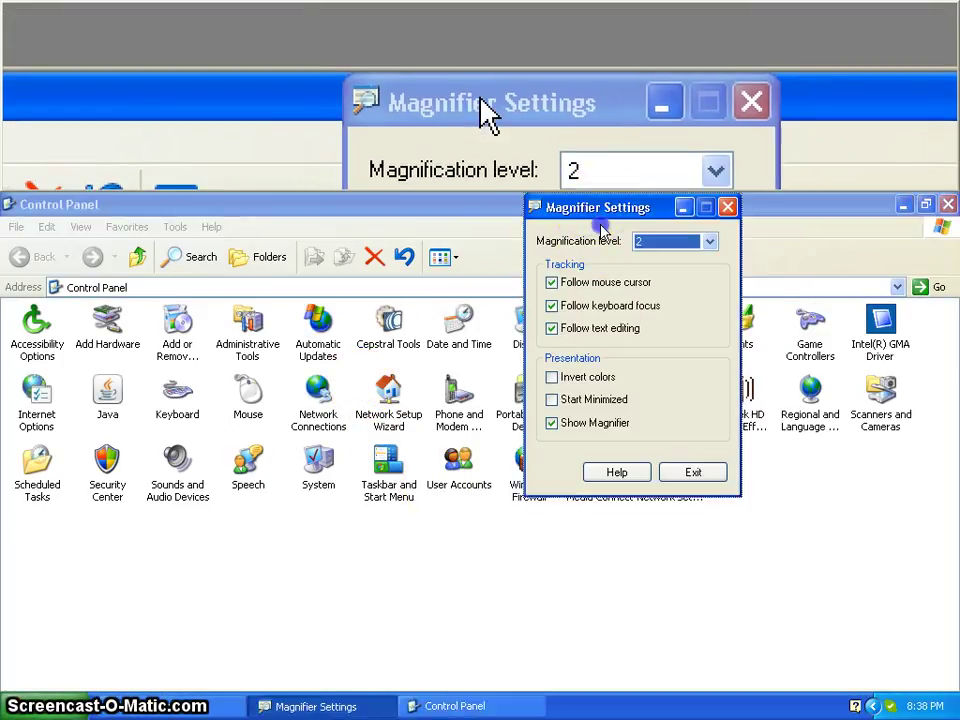
pyautogui.moveTo(601, 210); pyautogui.dragTo(643, 537)
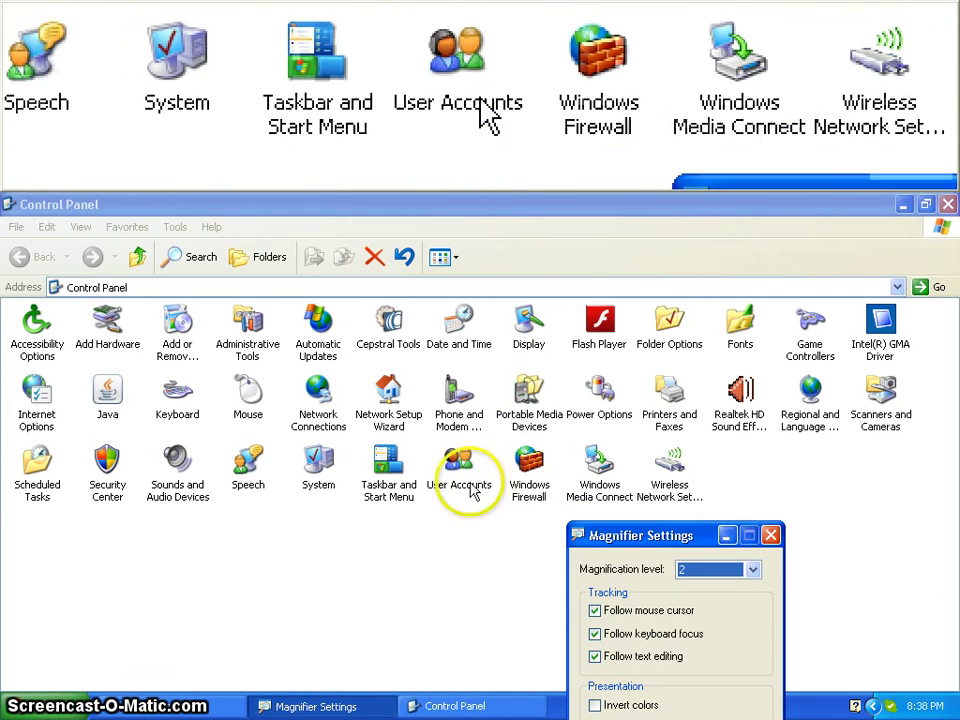
pyautogui.click(533, 466)
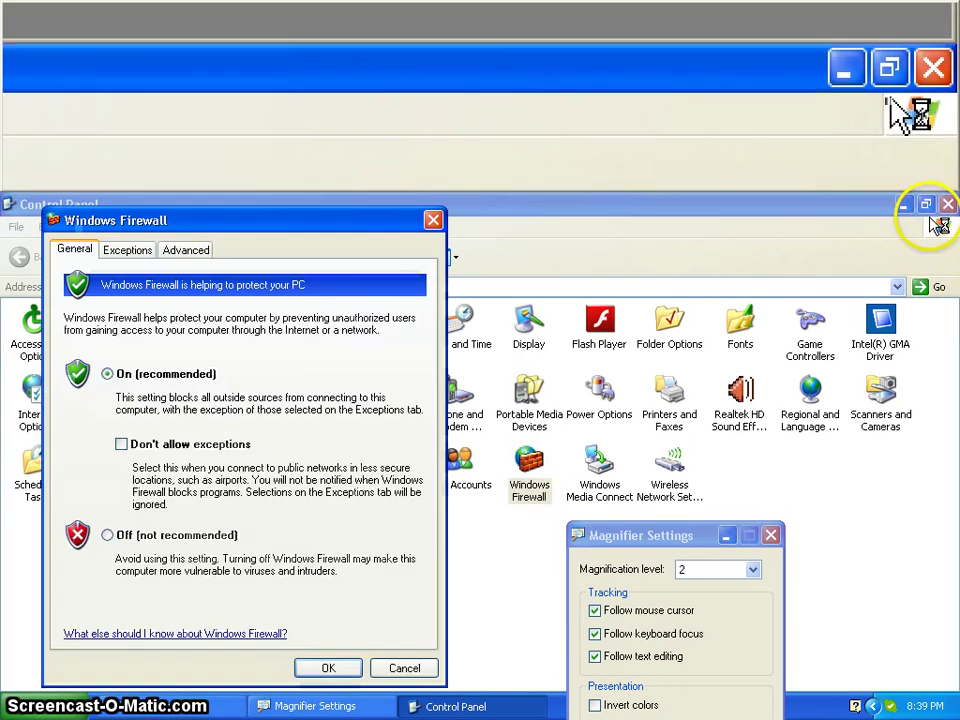
pyautogui.click(947, 205)
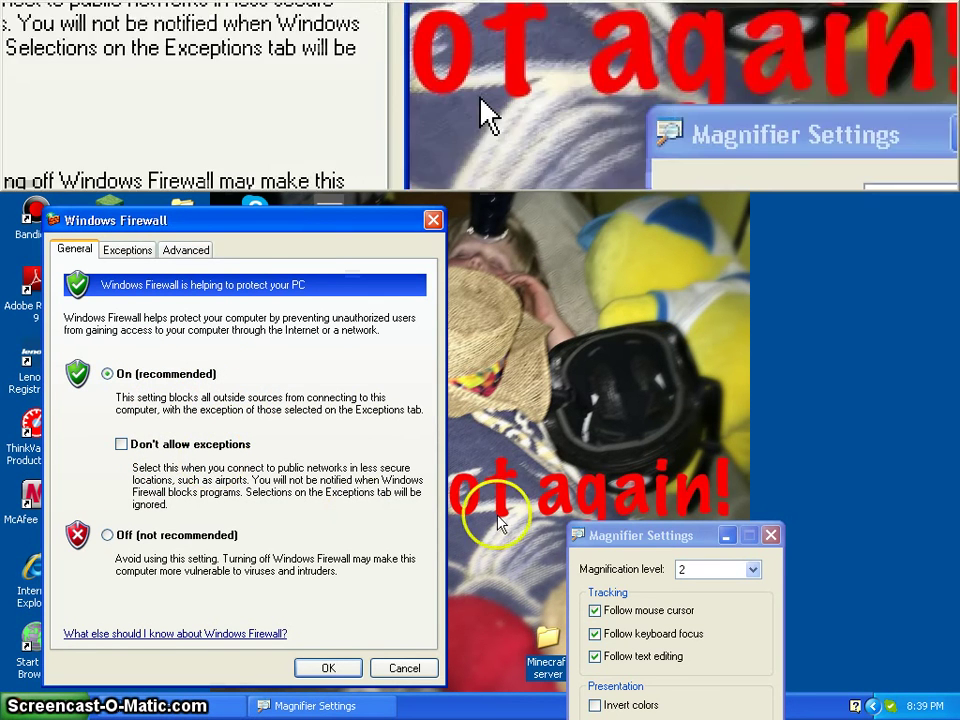
# Step: Check that "Don't allow exceptions" is unticked, and look through the firewall's exceptions list and its Add a Program dialog
pyautogui.click(147, 444)
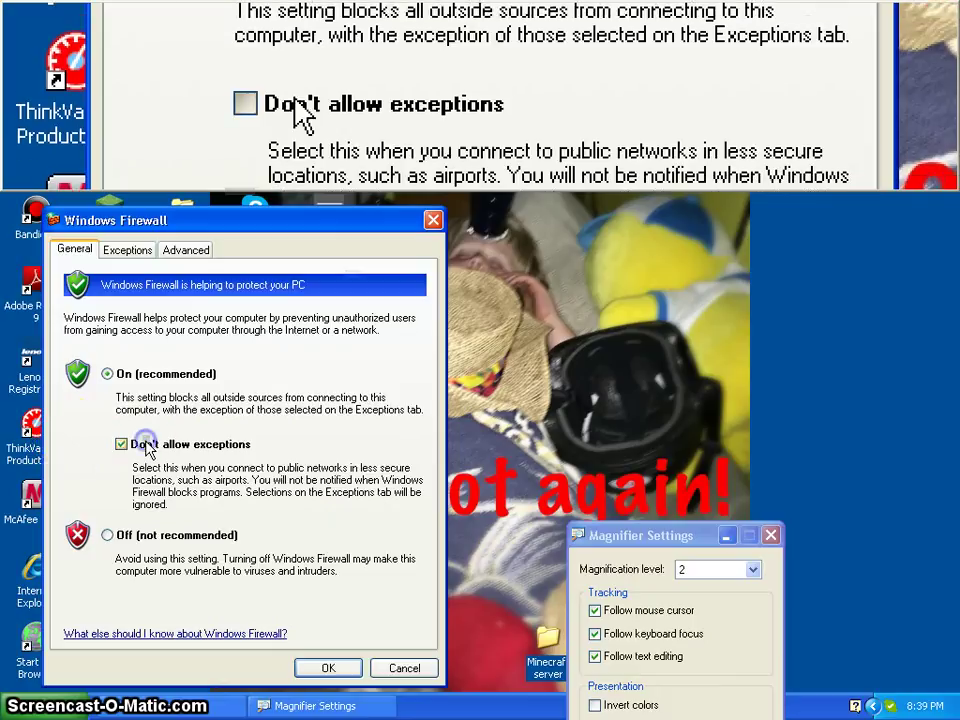
pyautogui.click(145, 446)
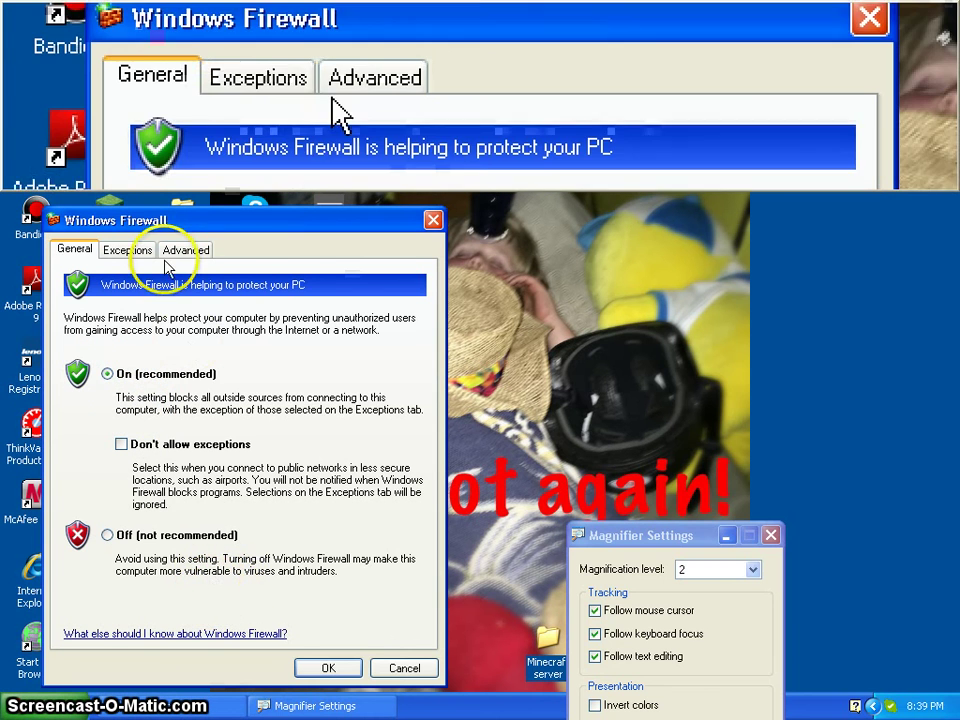
pyautogui.click(140, 252)
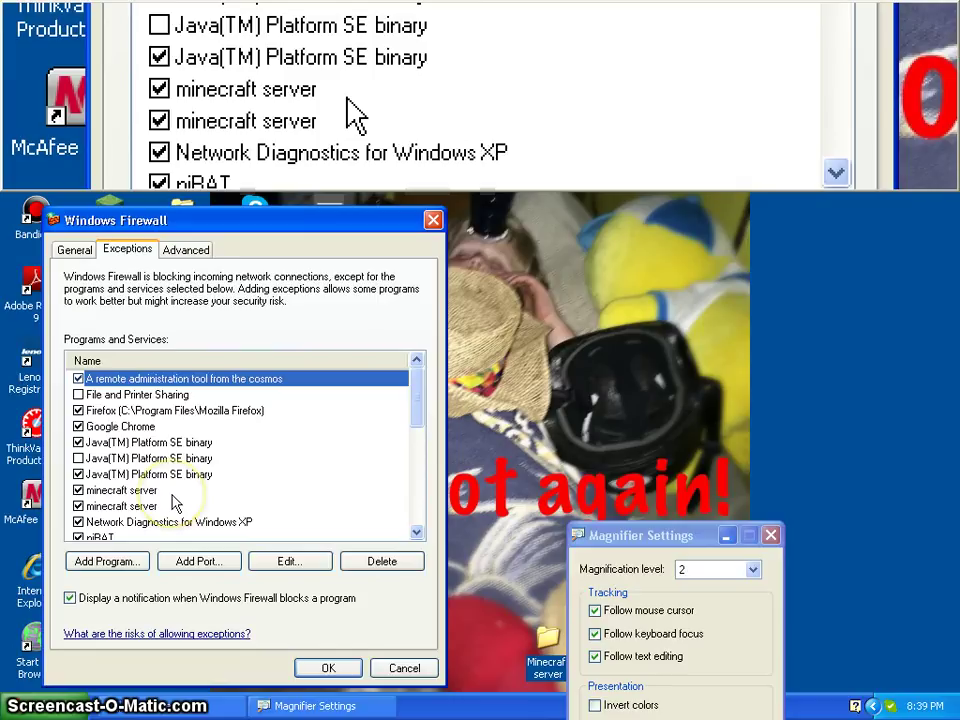
pyautogui.scroll(-1, 175, 503)
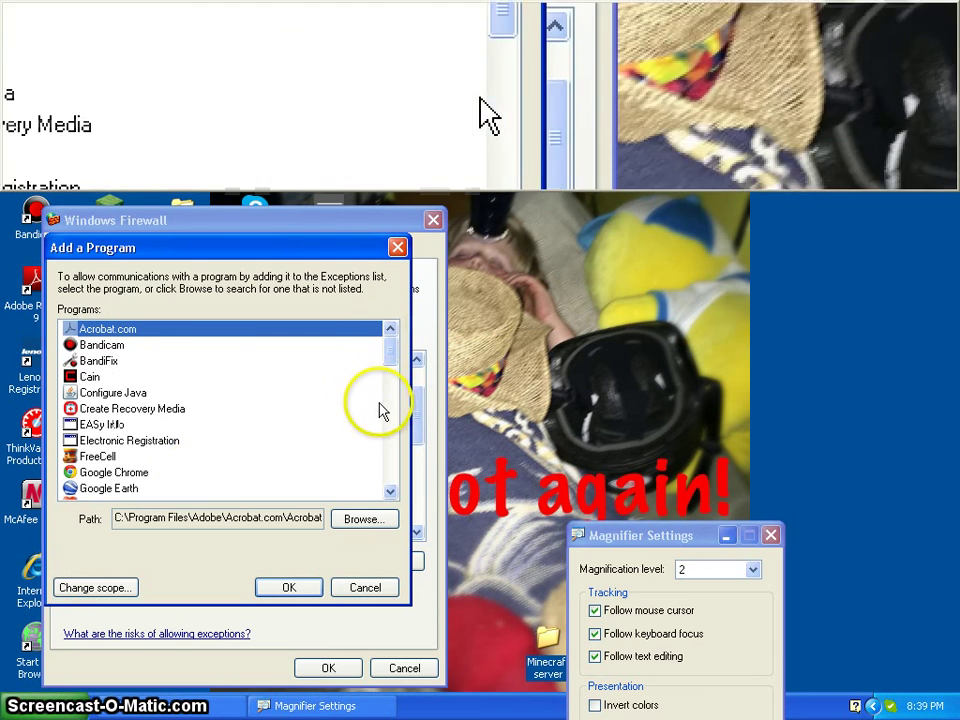
pyautogui.click(397, 250)
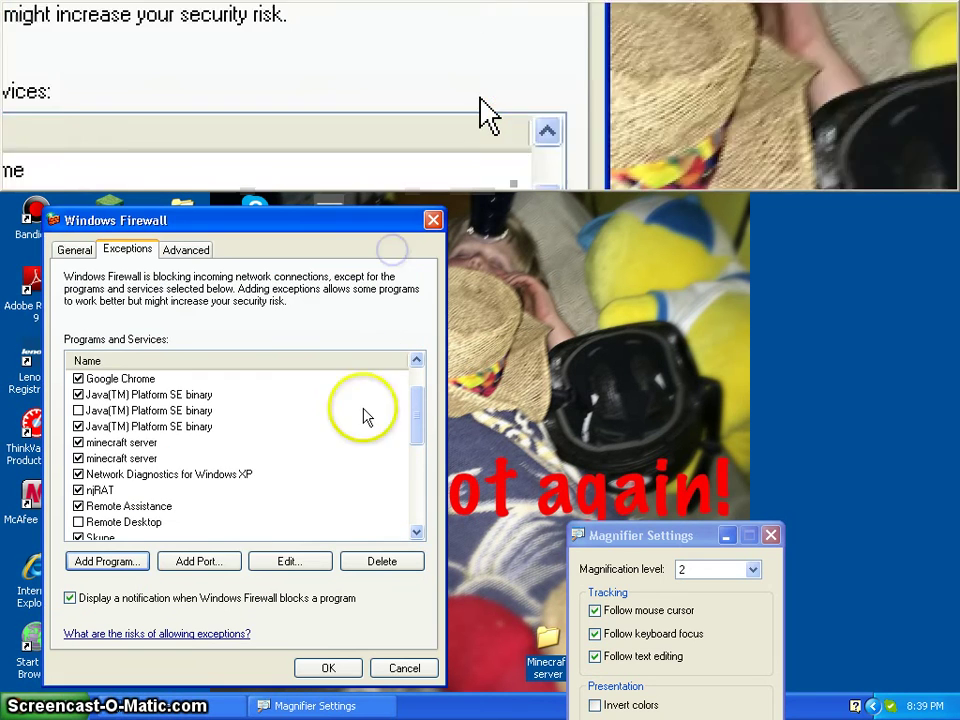
# Step: Try to add a firewall port exception with the name 25565
pyautogui.click(222, 561)
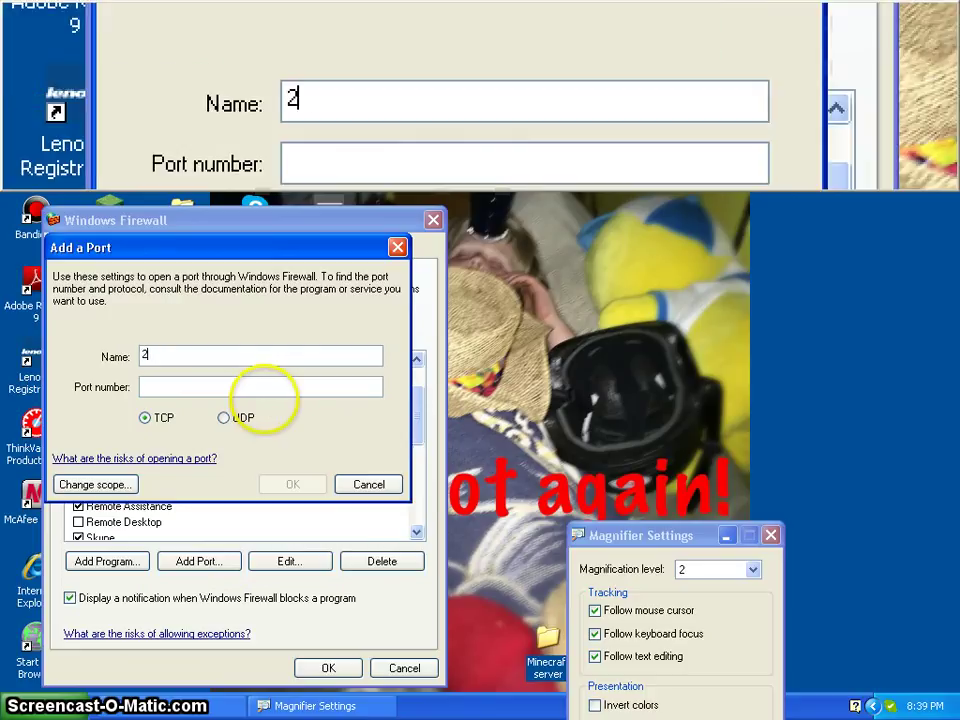
pyautogui.write('25565')
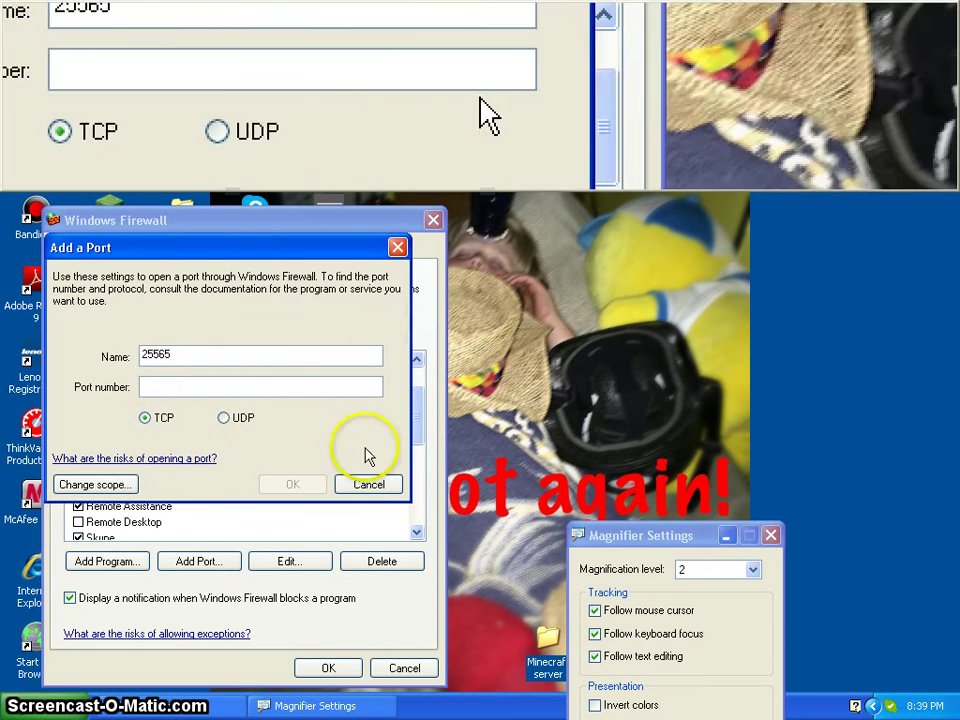
pyautogui.click(369, 484)
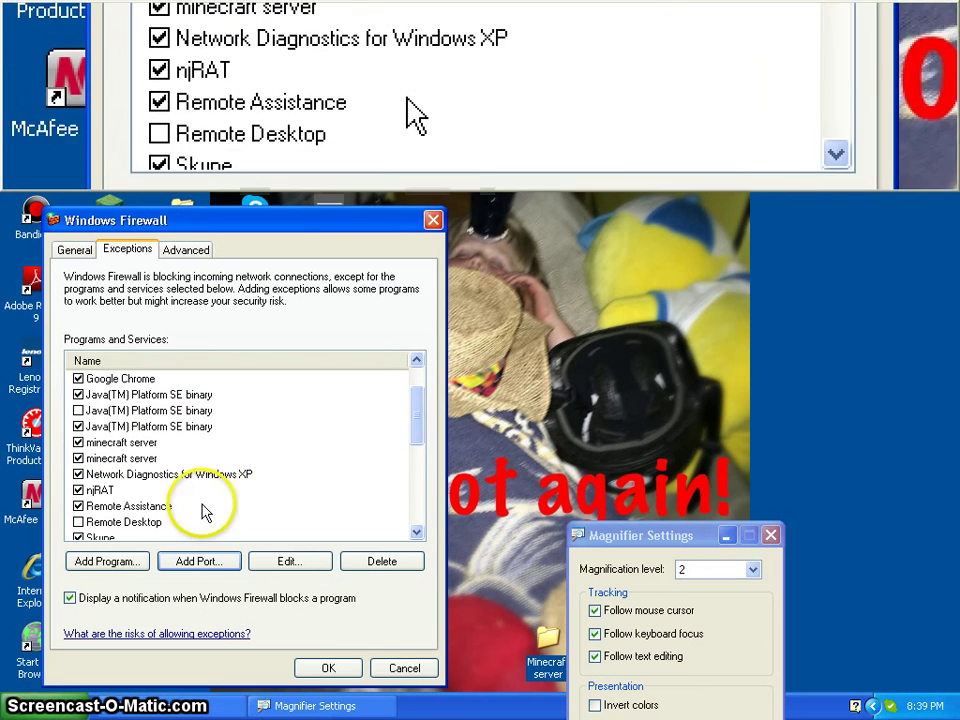
# Step: Review the port settings of both "minecraft server" exceptions without changing them, and close Windows Firewall
pyautogui.click(140, 442)
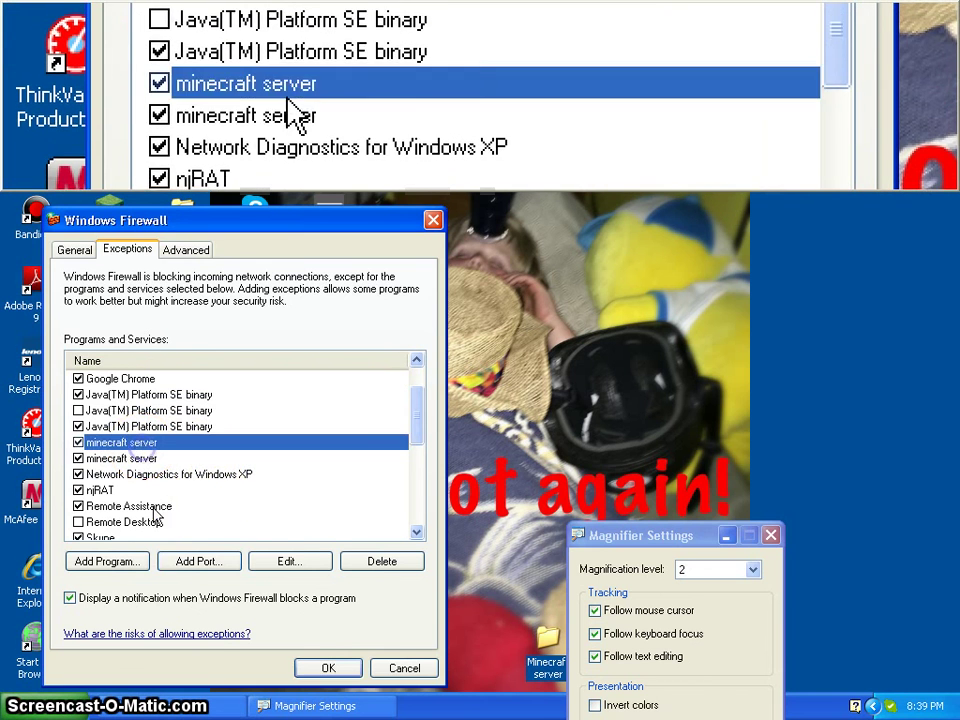
pyautogui.click(289, 561)
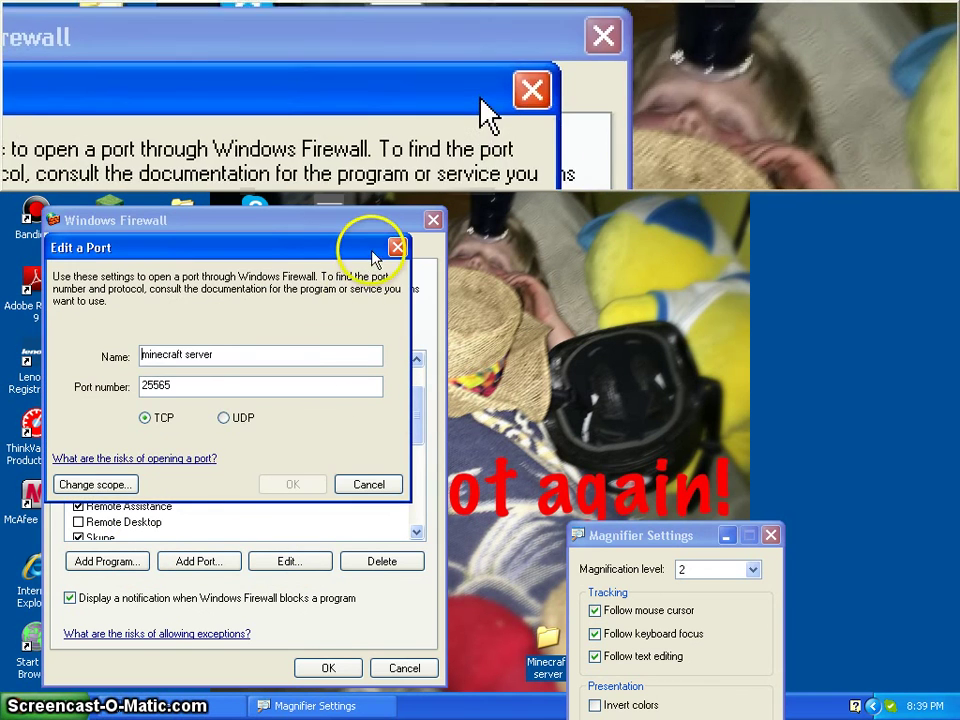
pyautogui.click(396, 247)
pyautogui.click(230, 458)
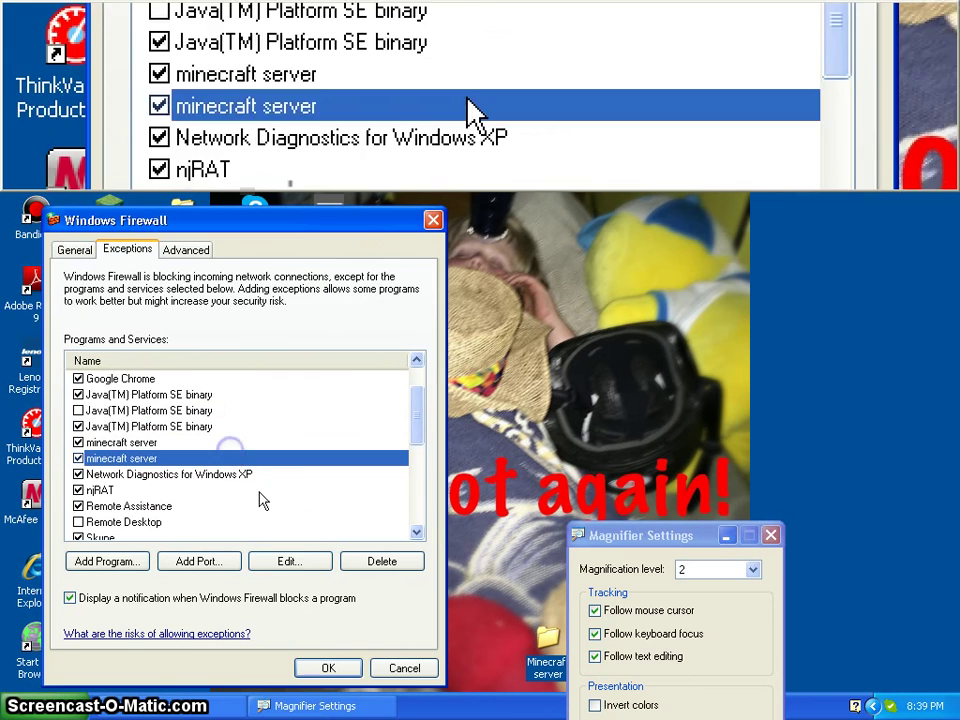
pyautogui.click(291, 561)
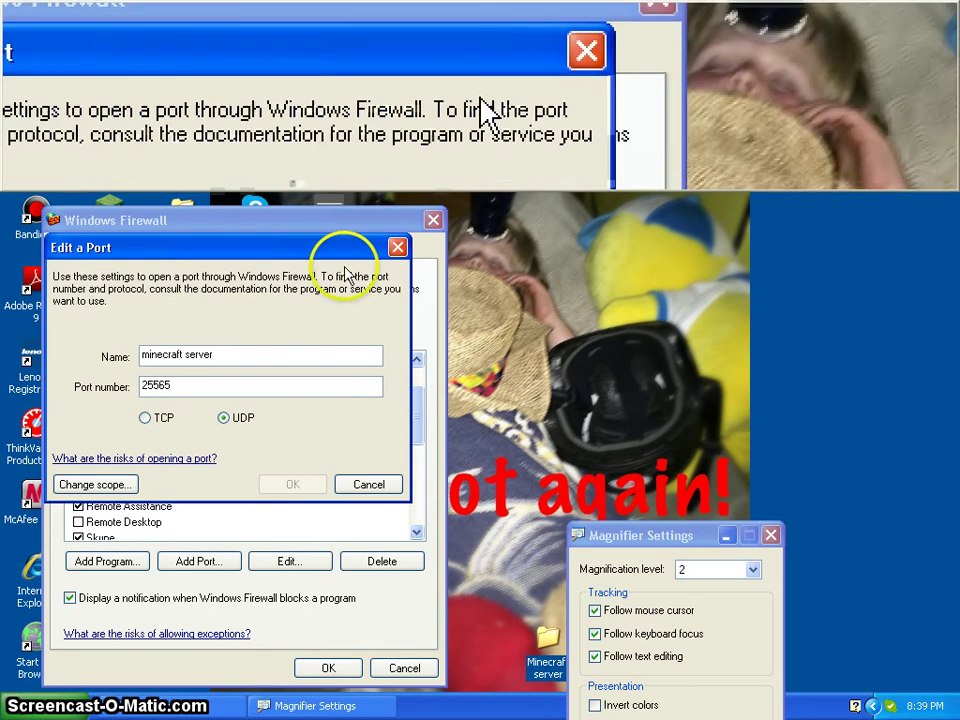
pyautogui.click(397, 246)
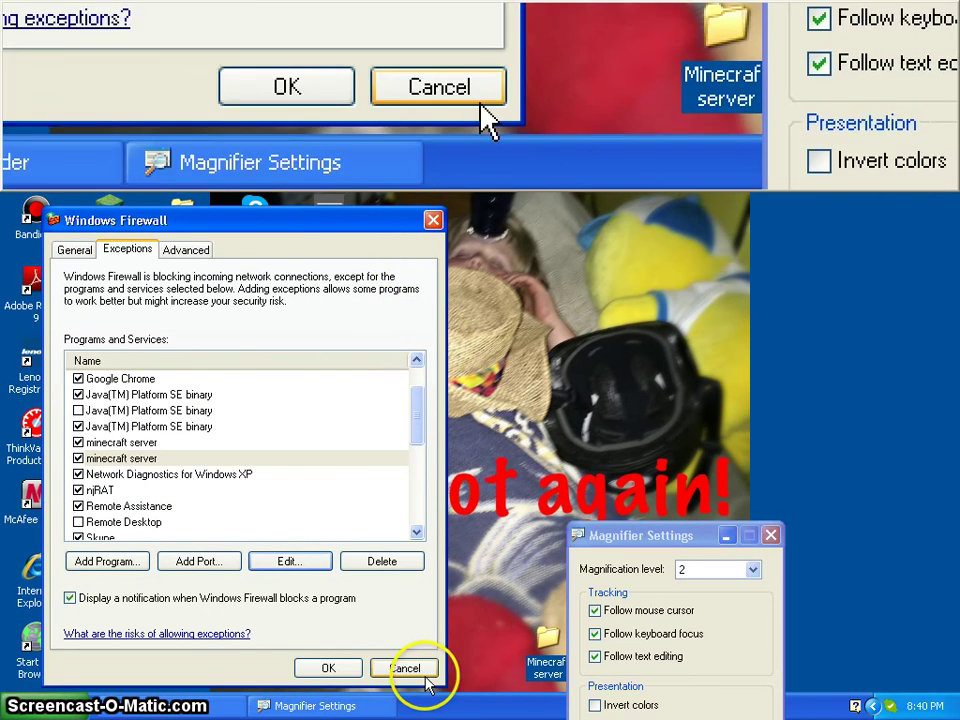
pyautogui.click(433, 219)
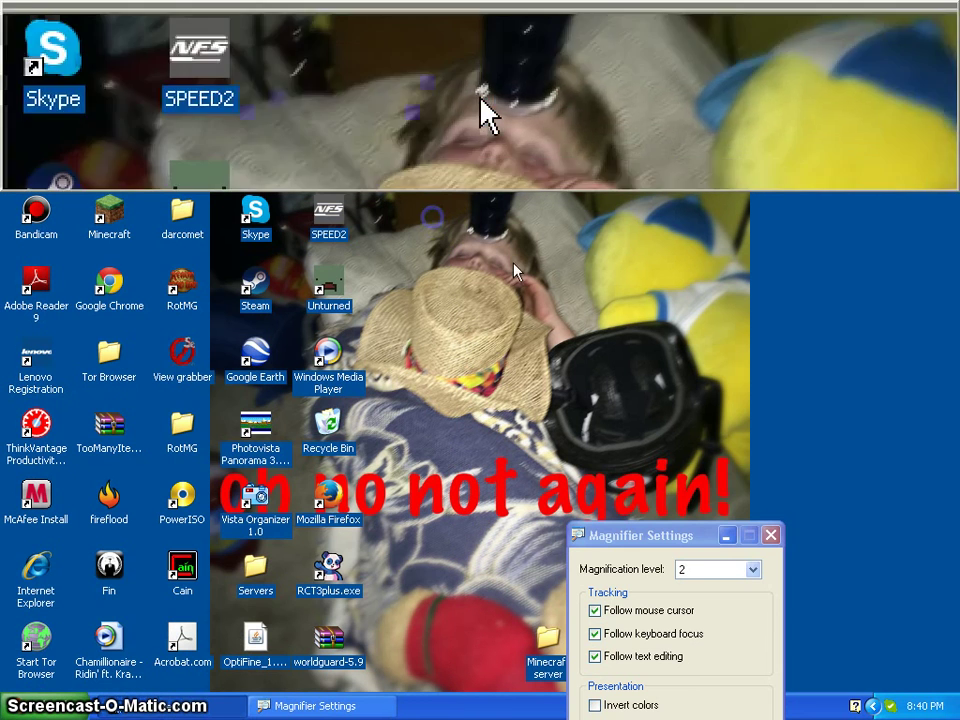
# Step: Move the Magnifier Settings window up into full view and exit the Magnifier
pyautogui.moveTo(664, 527); pyautogui.dragTo(668, 312)
pyautogui.click(763, 584)
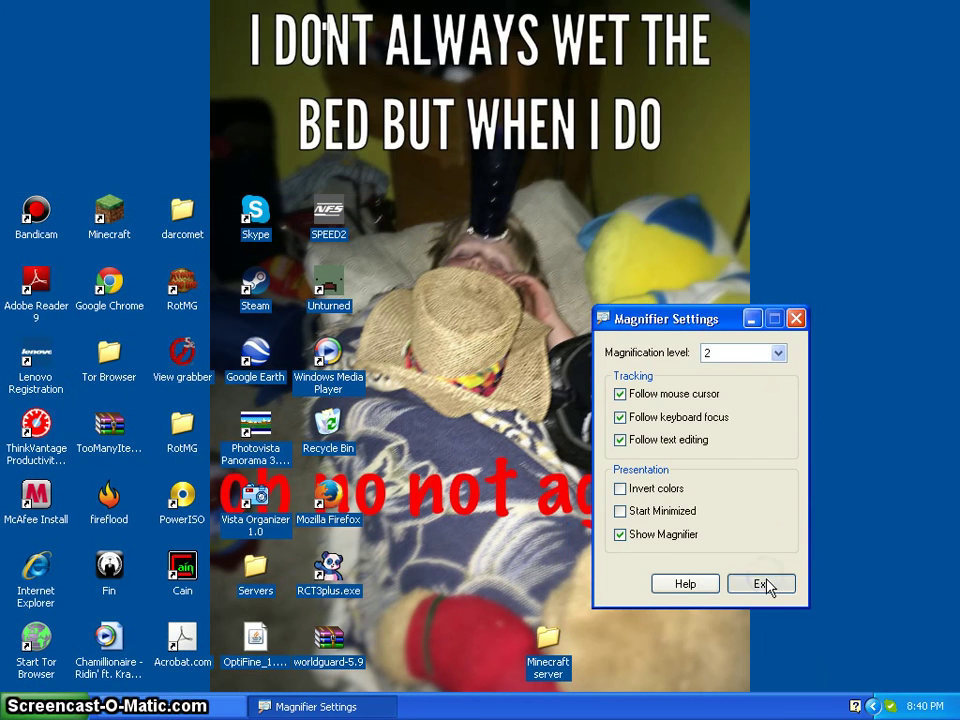